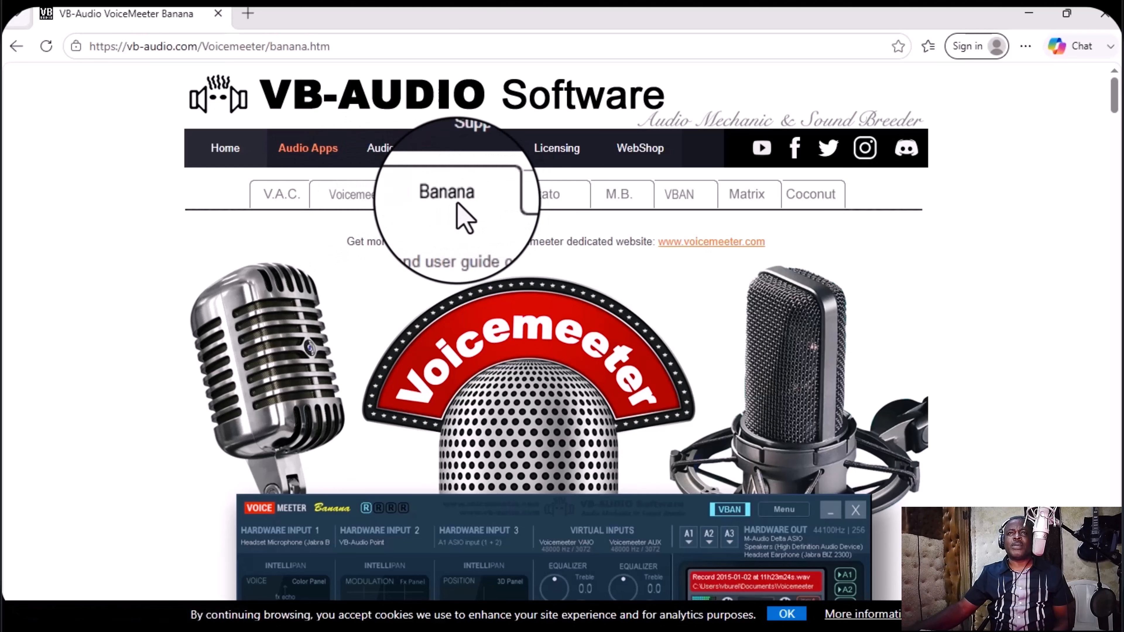
Step: Look over the Voicemeeter Banana page and its mixer preview on the VB-Audio website
scroll(618, 239, down, 10)
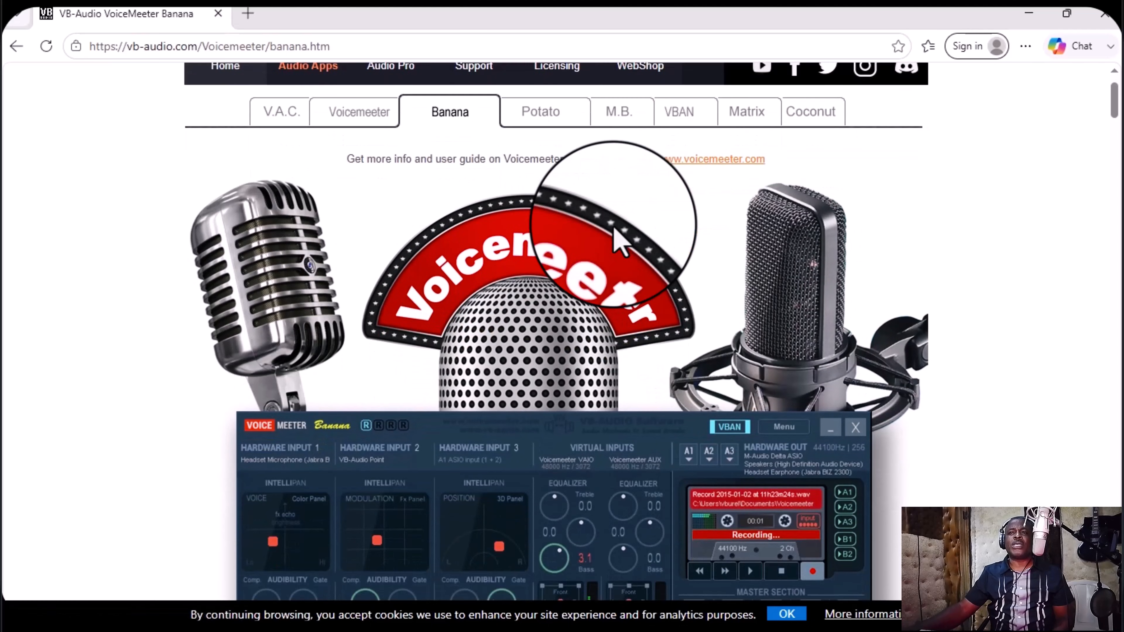
scroll(620, 239, up, 5)
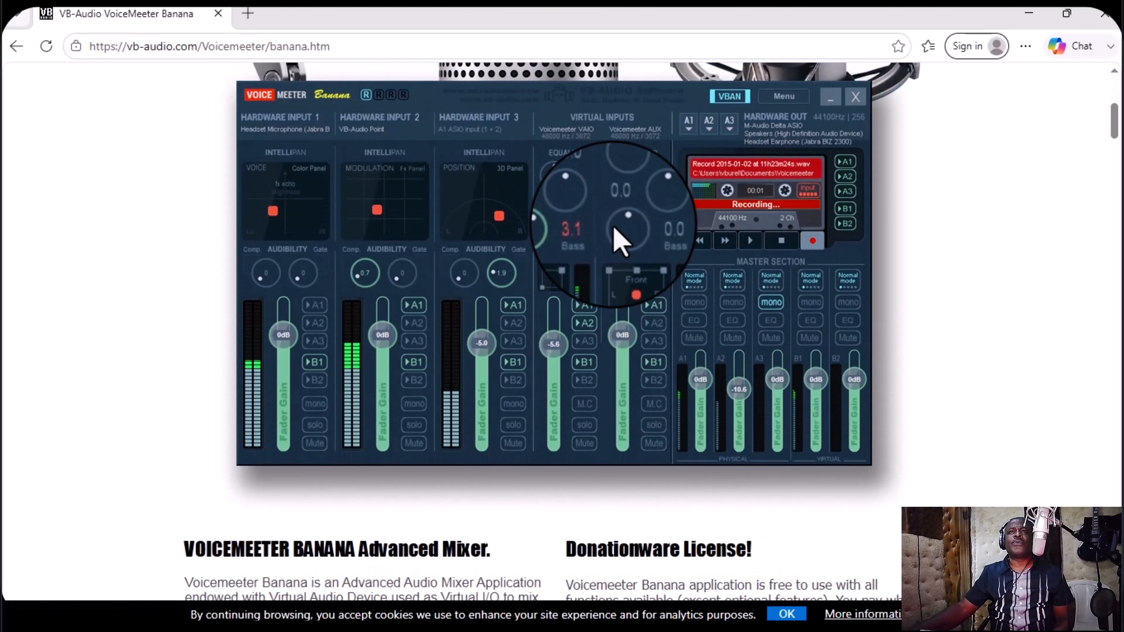
scroll(620, 239, down, 5)
scroll(620, 237, up, 2)
scroll(620, 237, up, 1)
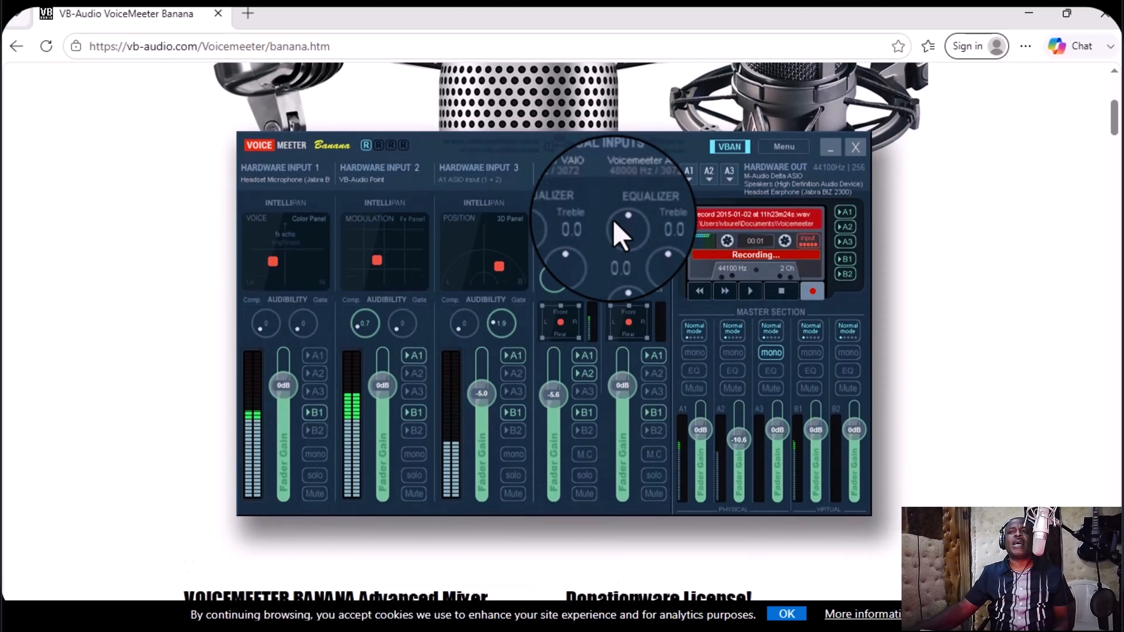
scroll(620, 236, down, 10)
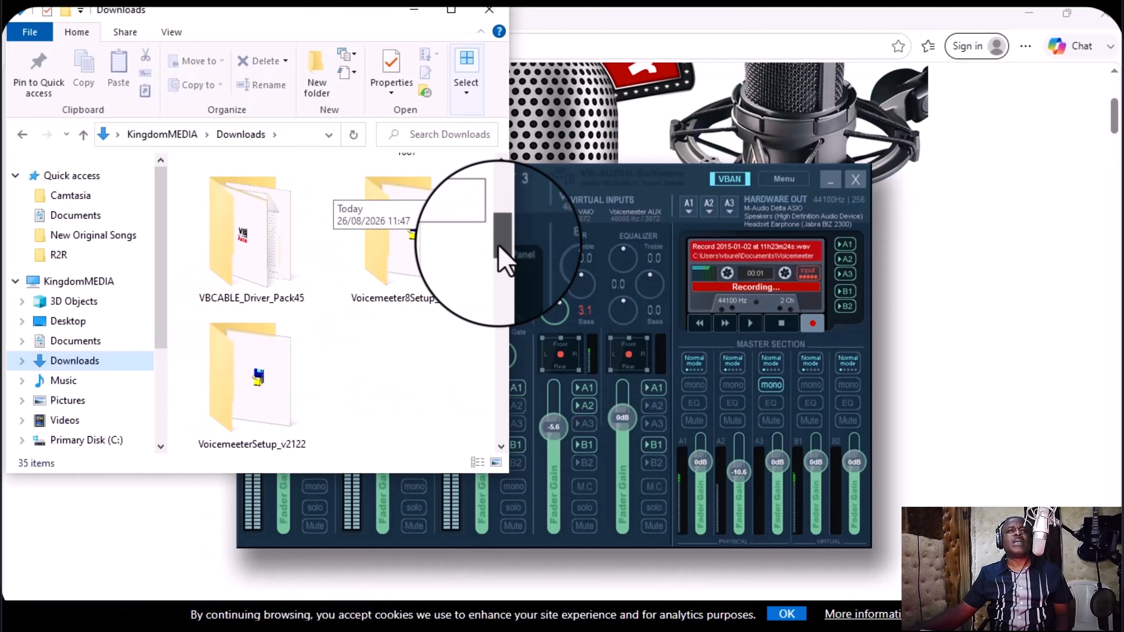
Step: Open the VoicemeeterSetup_v2122 folder in the Downloads window and launch voicemeeterprosetup.exe
scroll(439, 270, down, 3)
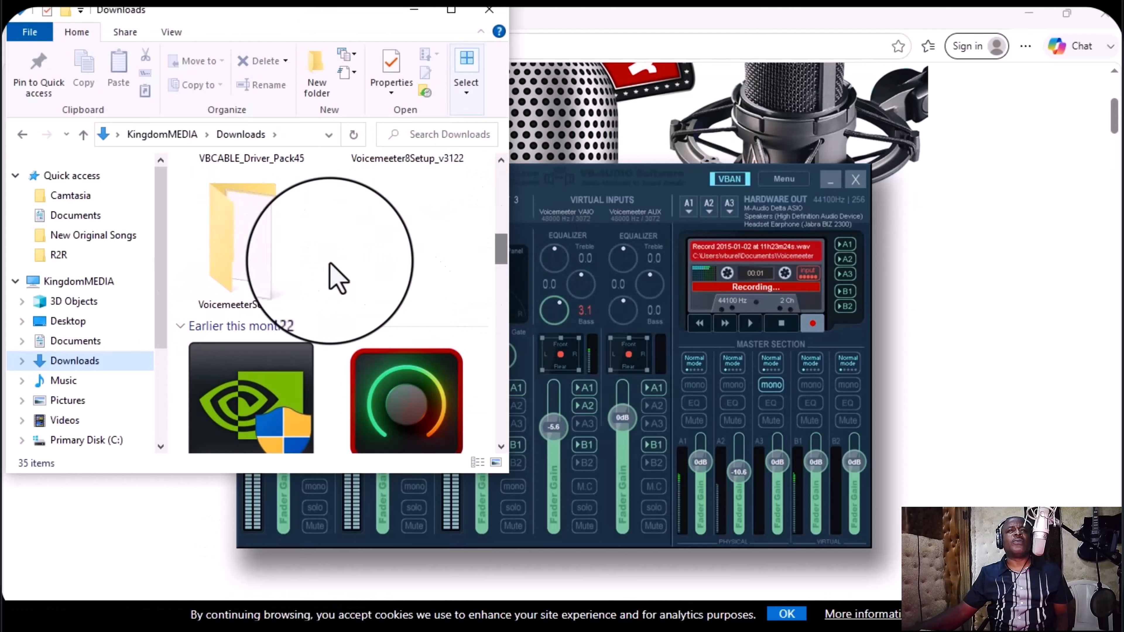
double_click(249, 262)
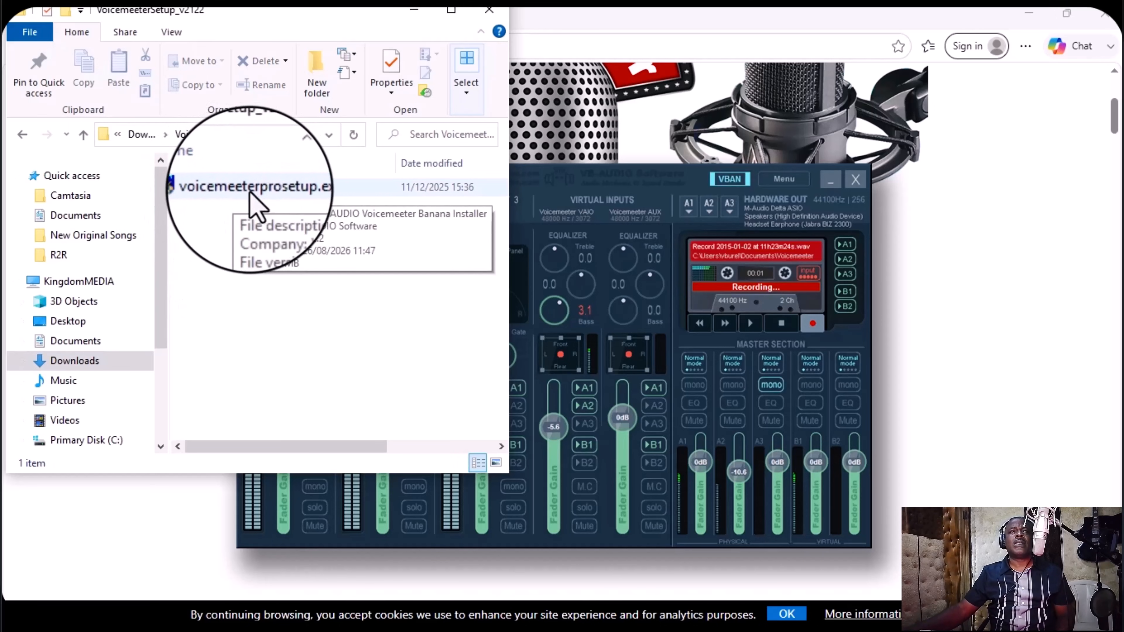
double_click(251, 193)
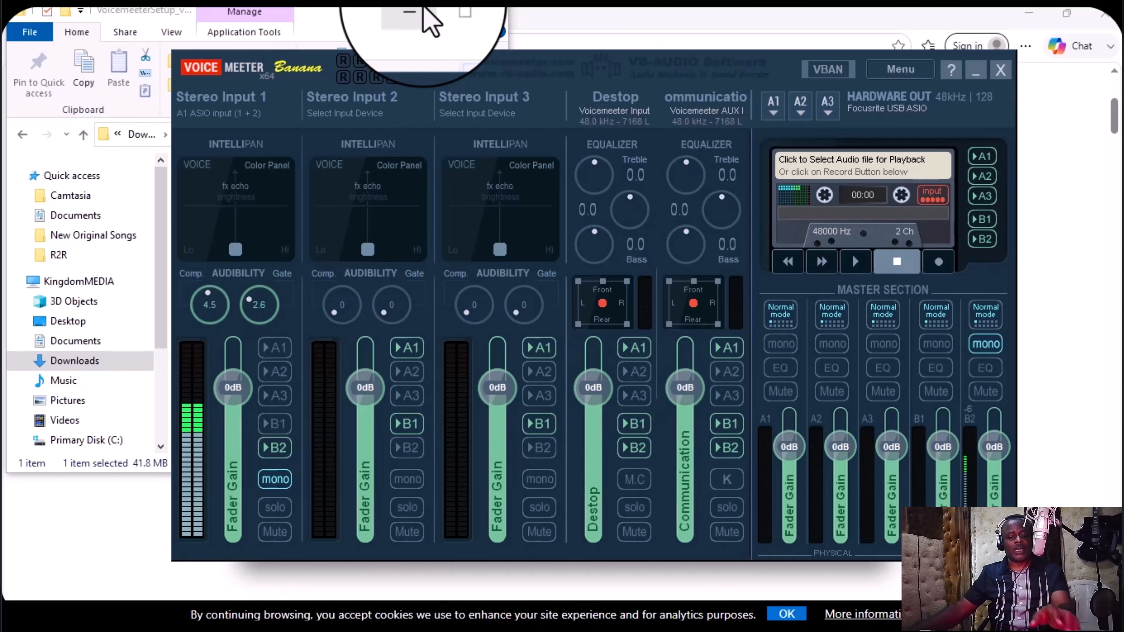
Step: Switch to Fender Studio Pro and open the recent song "set tEST 1"
key(super)
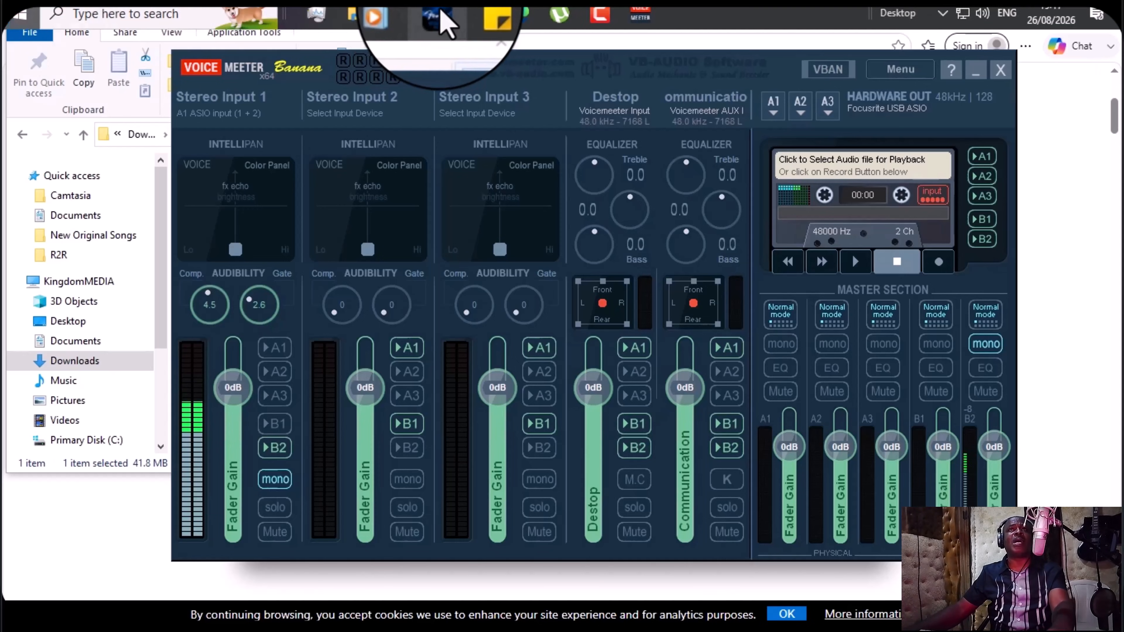
key(super)
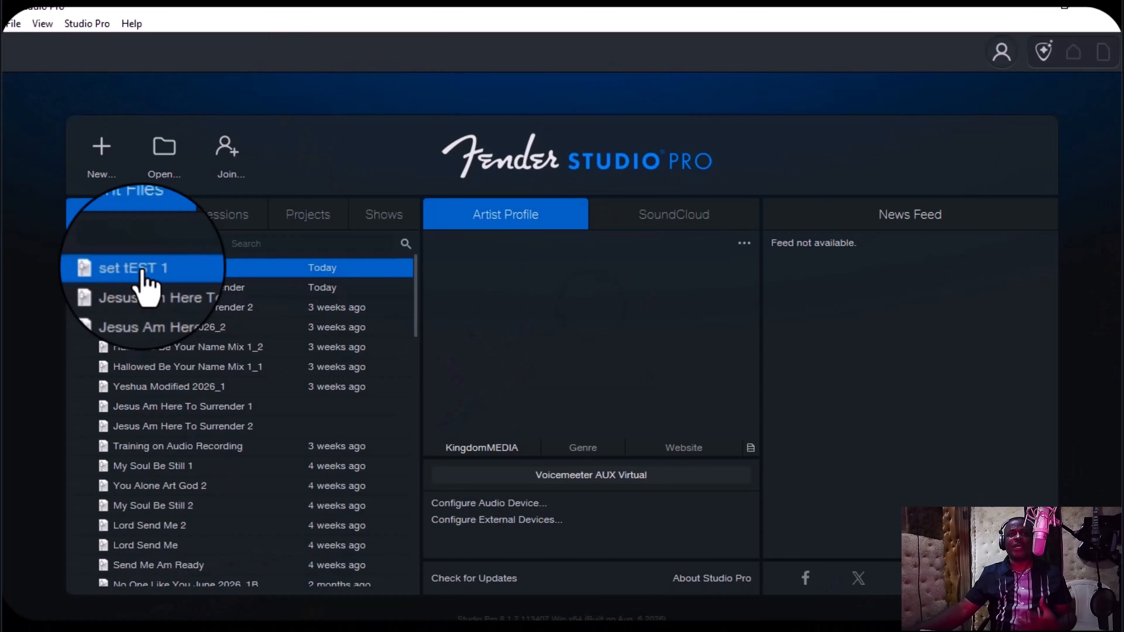
double_click(142, 268)
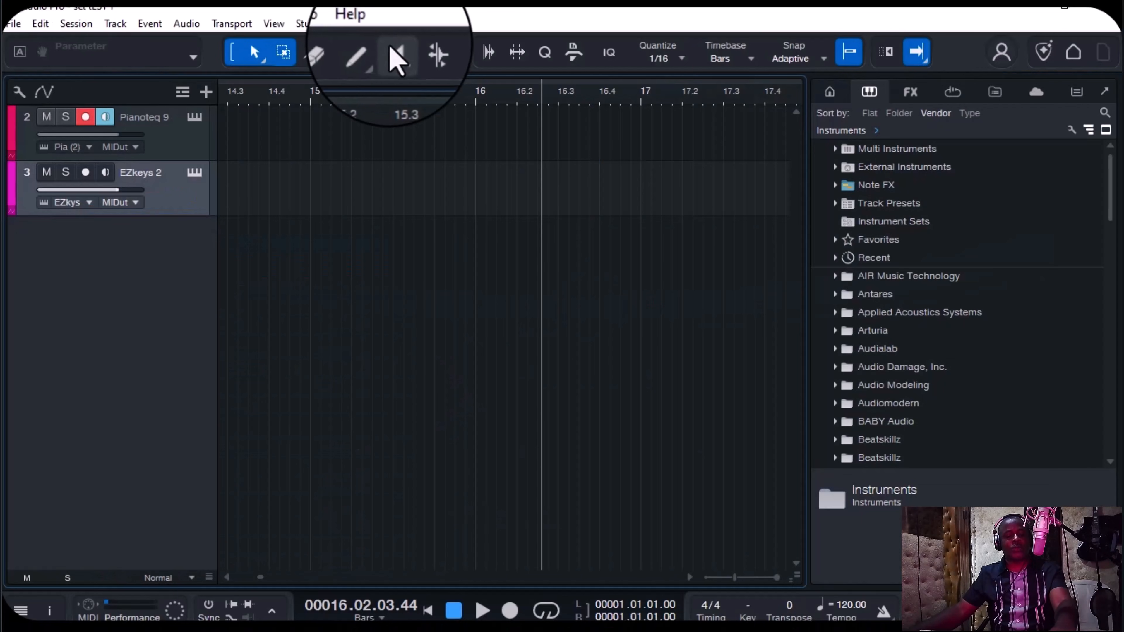
Step: Switch to the Edge browser, search for google meet in a new tab and open the Google Meet home page
key(super)
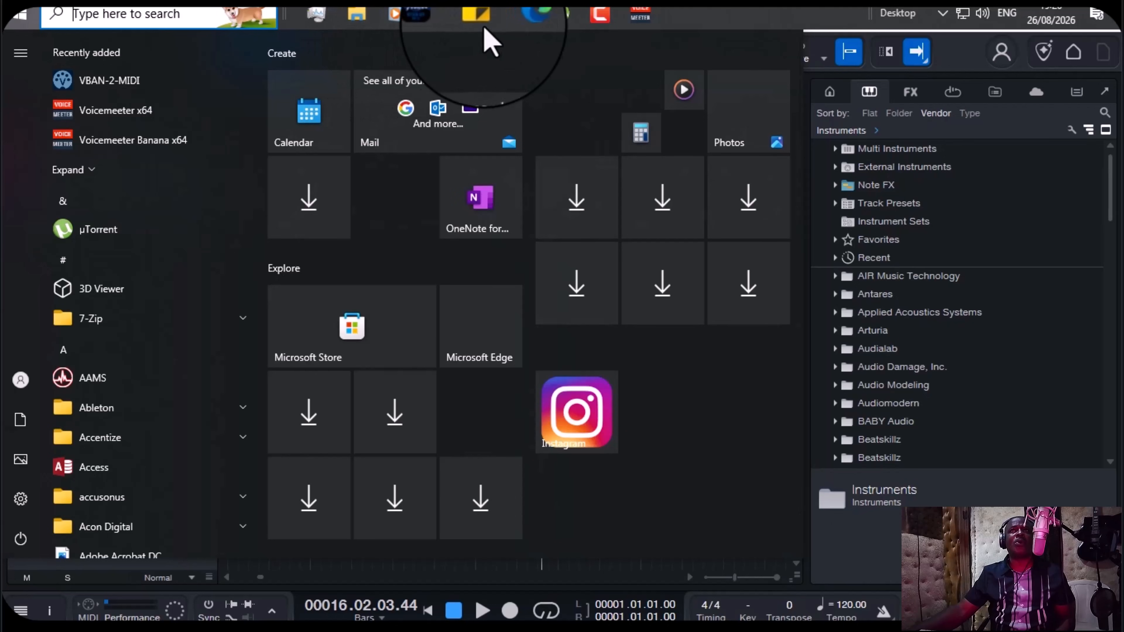
click(524, 27)
key(ctrl+t)
text(goo)
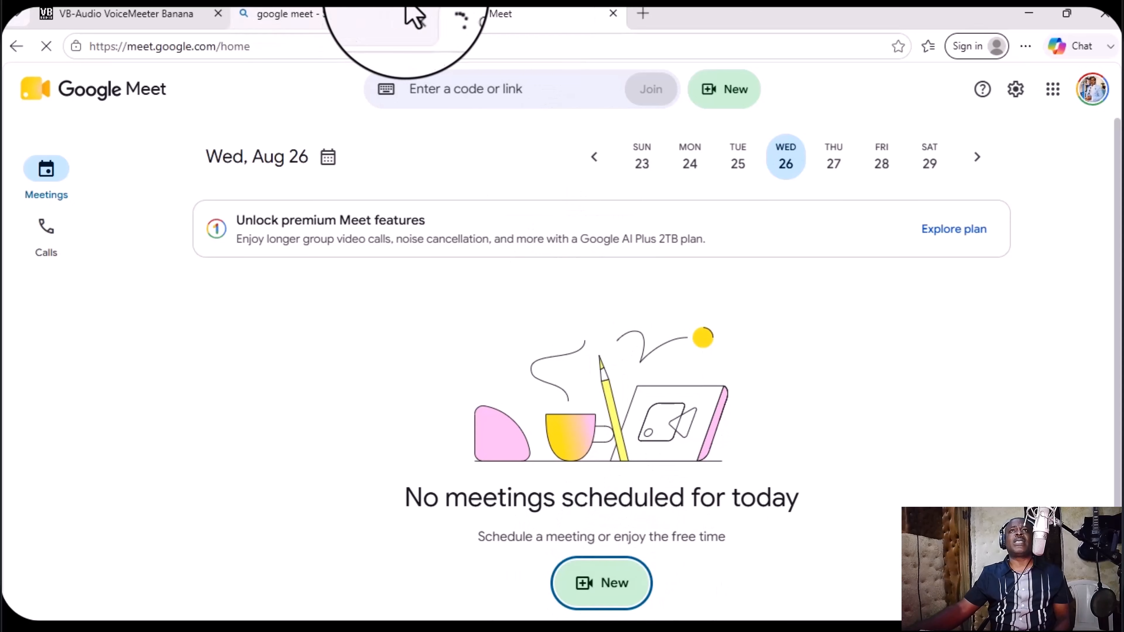
Step: Switch to Voicemeeter Banana, set output A1 to the Focusrite USB ASIO driver, and keep "Destop" as the first virtual input's label
key(super)
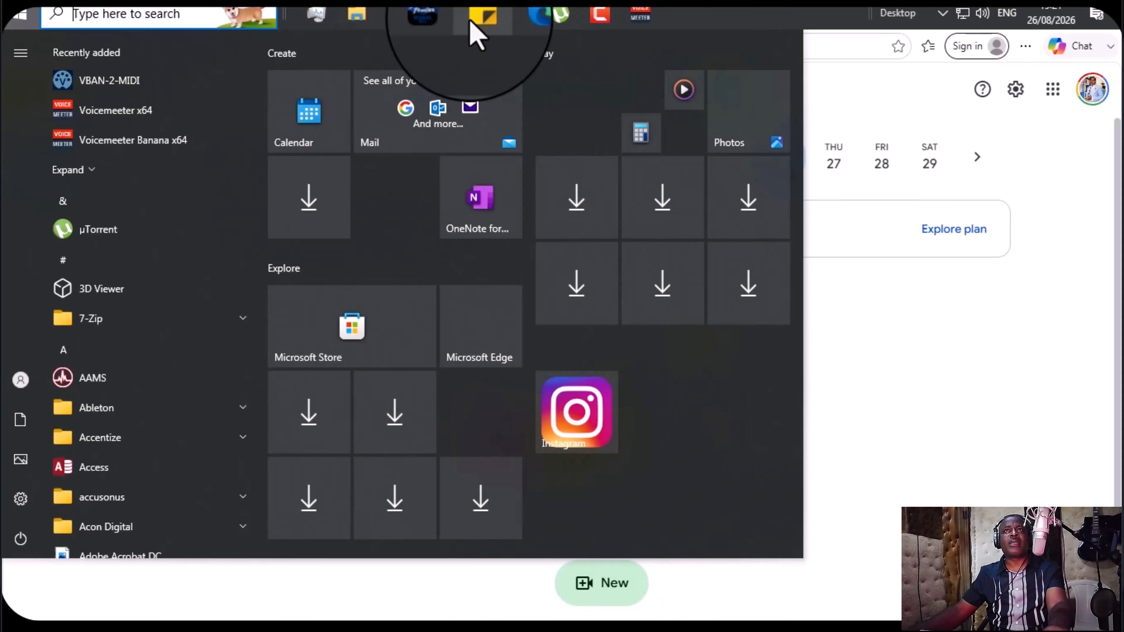
click(648, 18)
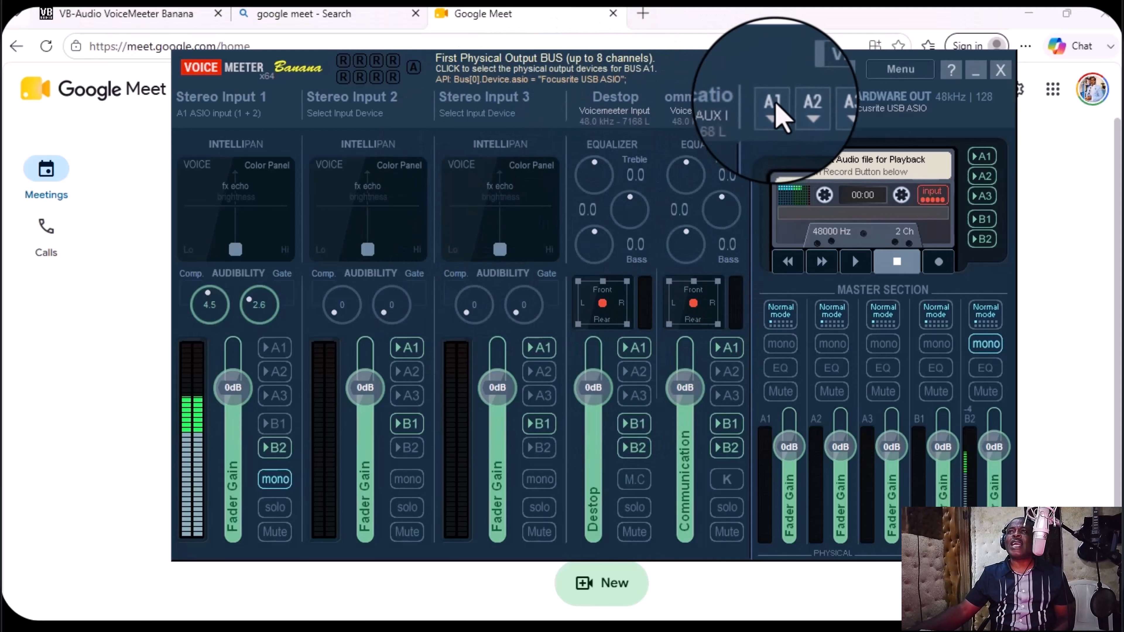
click(775, 118)
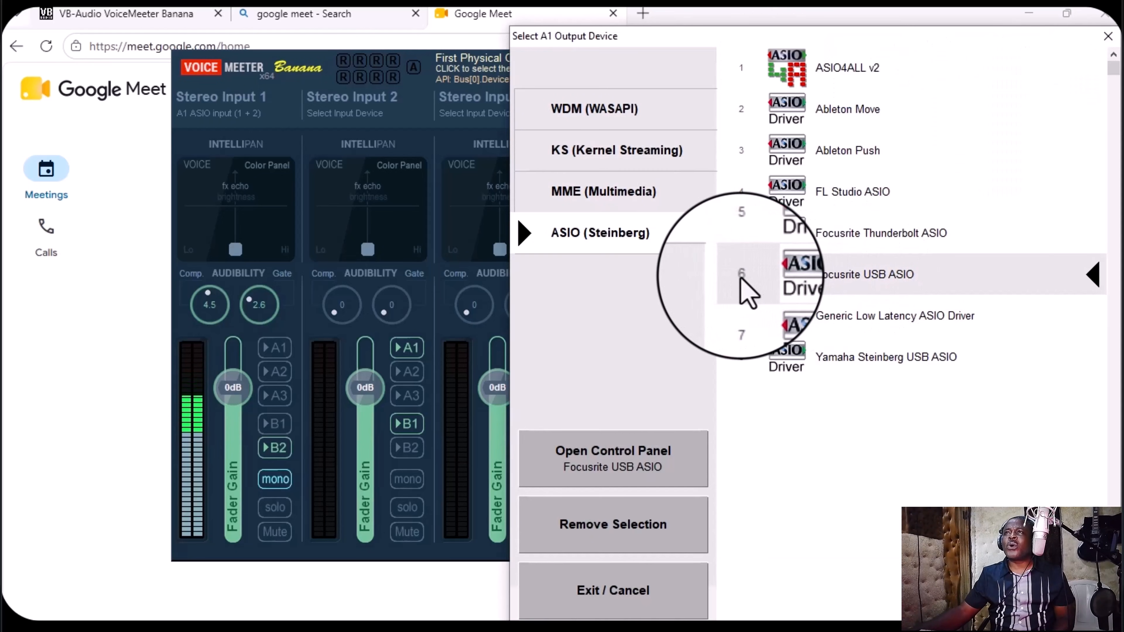
click(850, 276)
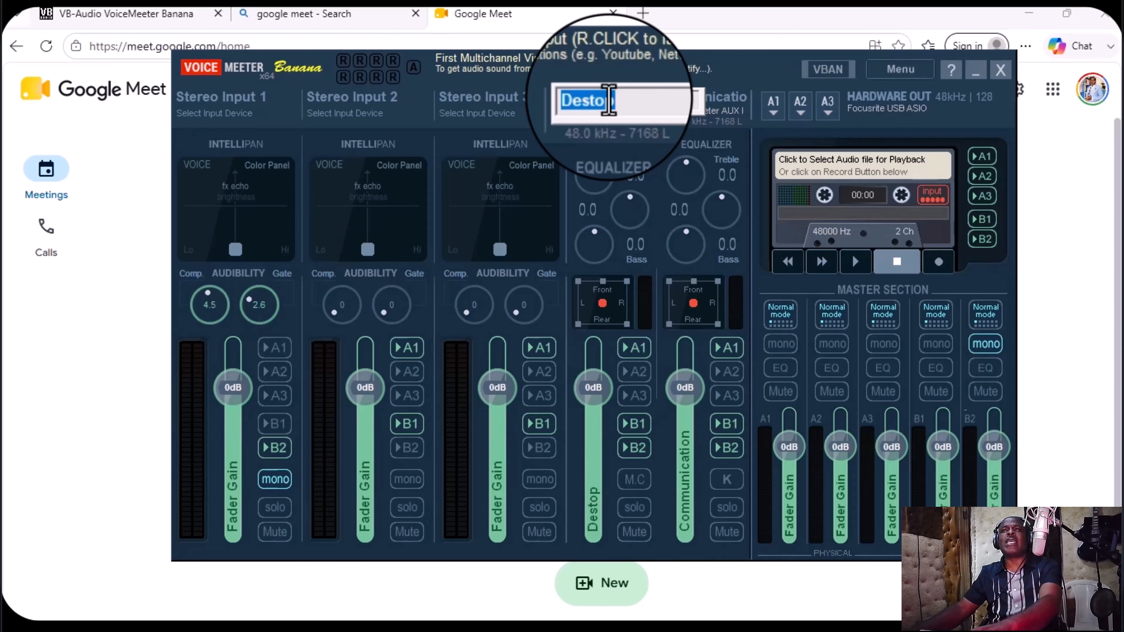
key(Return)
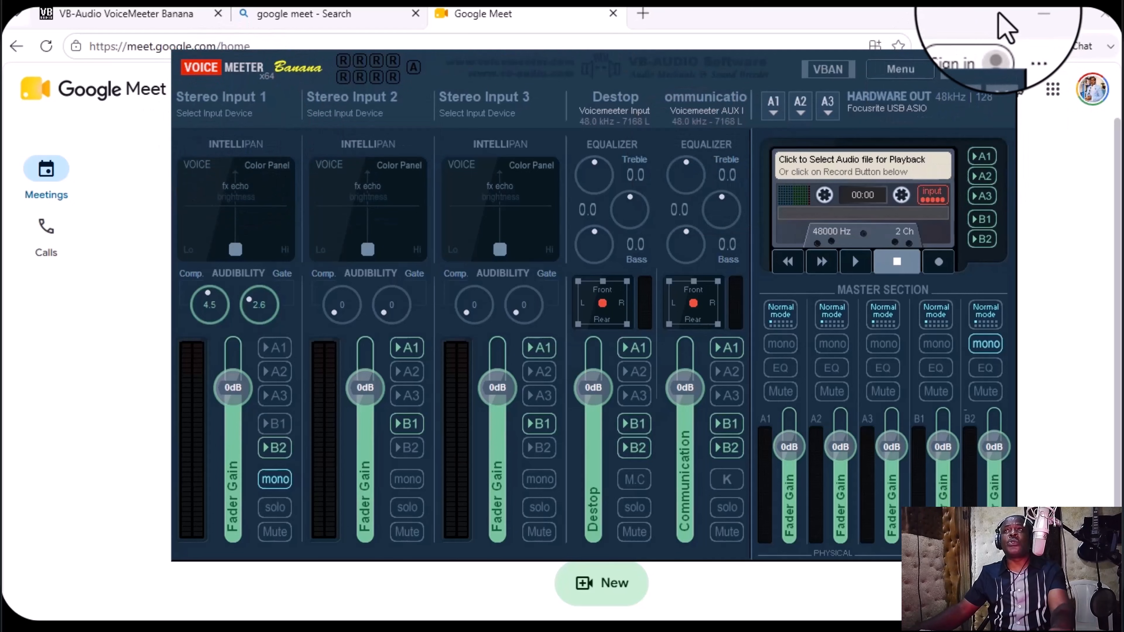
Step: Open the Windows Sound settings and bring up the Sound Control Panel from the related settings
key(super)
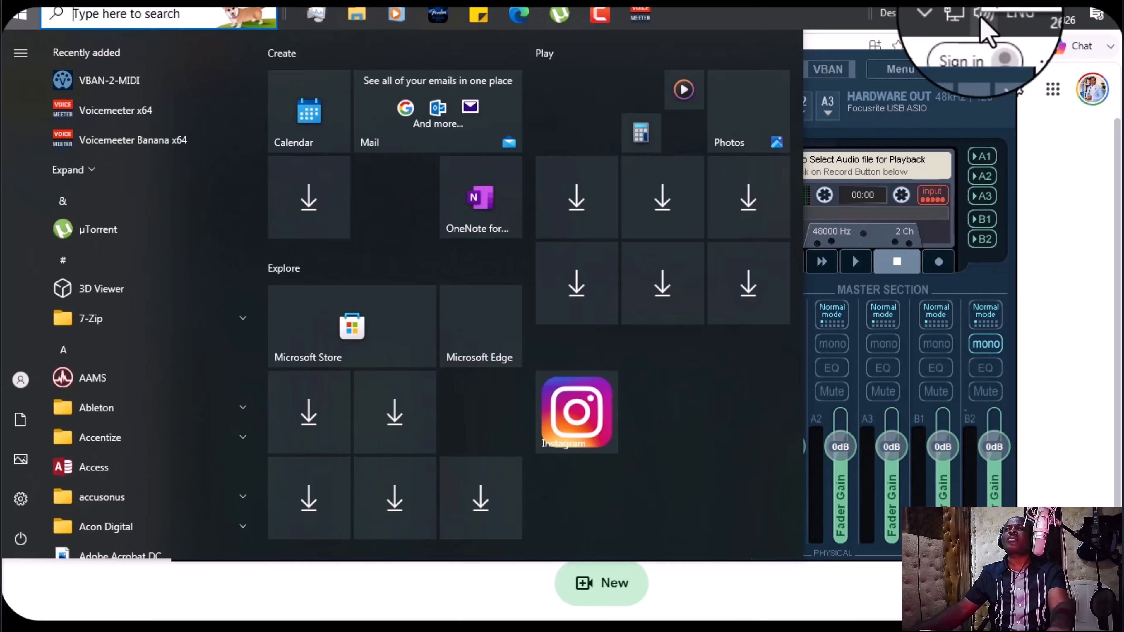
right_click(982, 17)
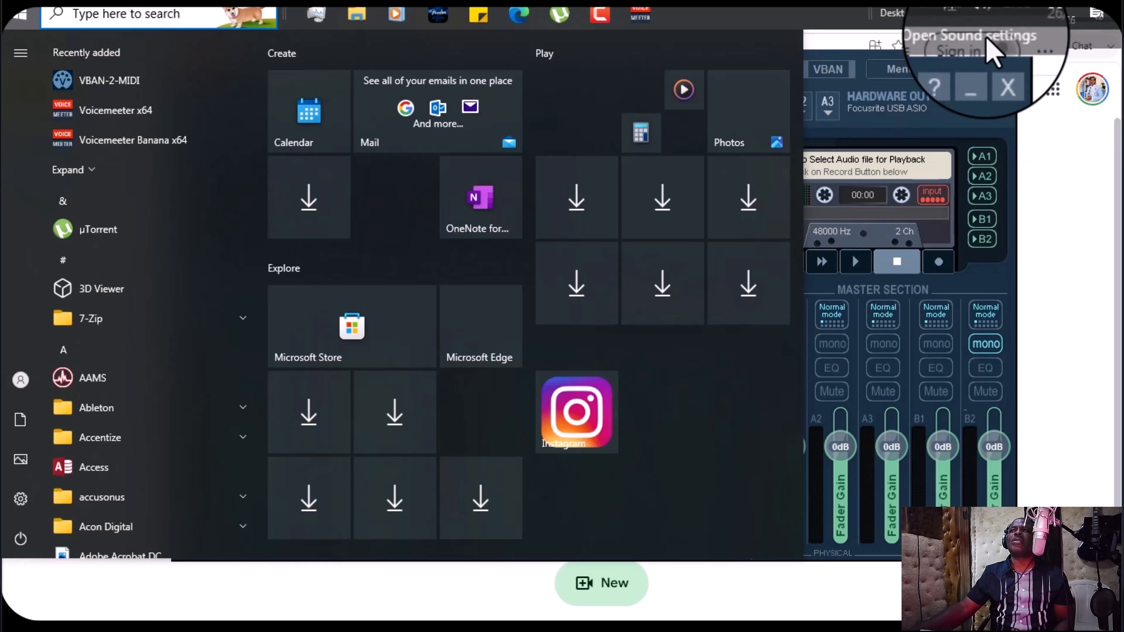
click(988, 42)
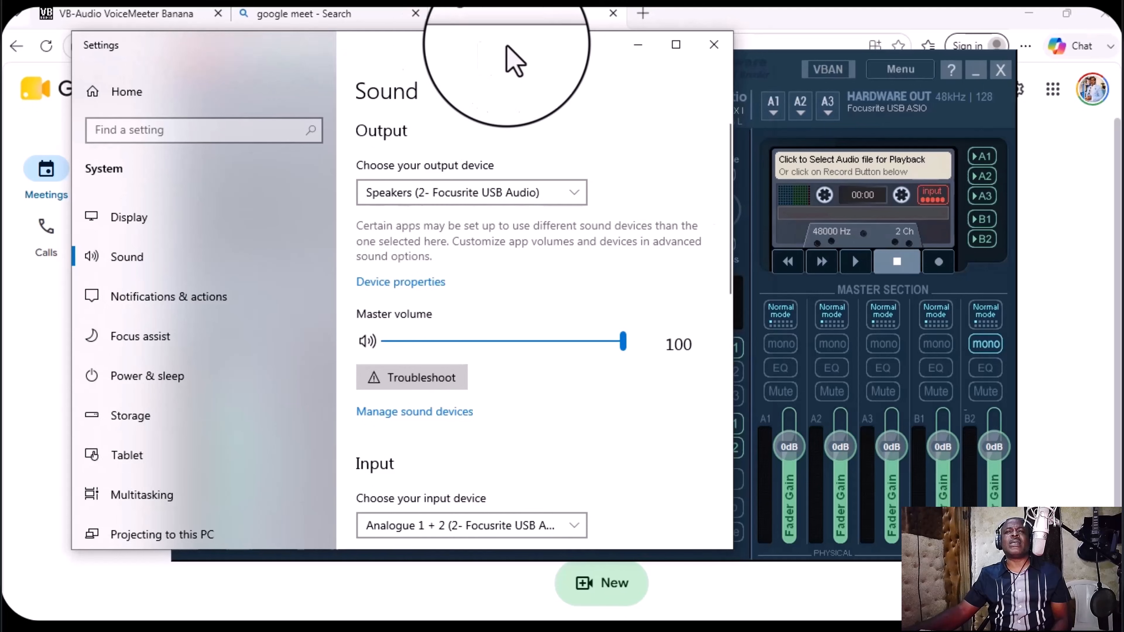
drag(474, 51, 720, 48)
scroll(748, 408, down, 6)
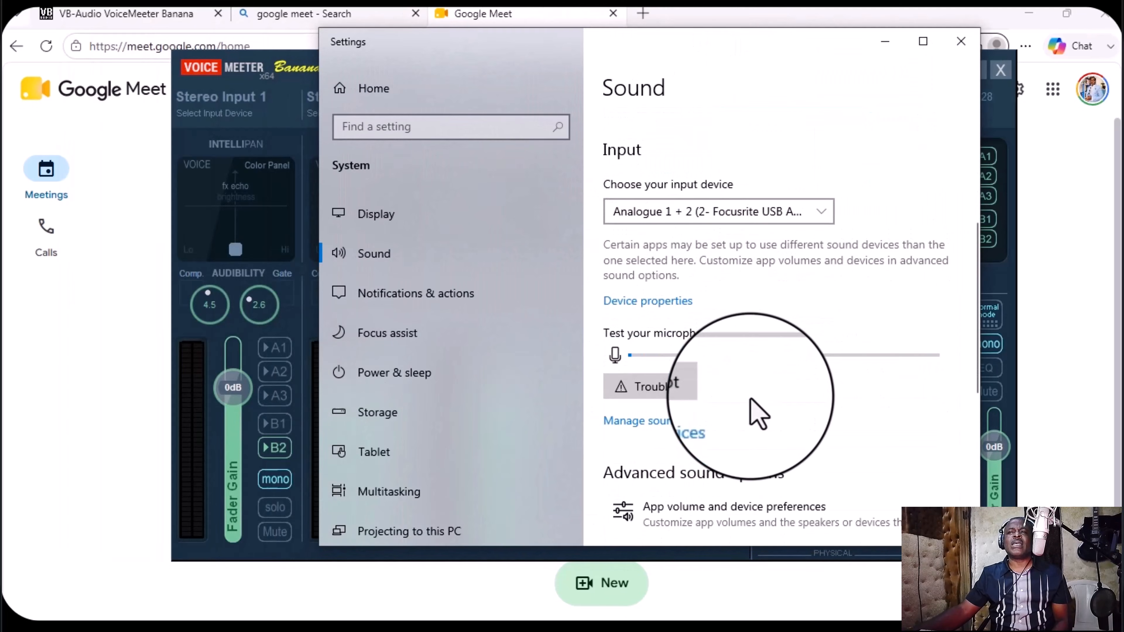
scroll(748, 403, down, 5)
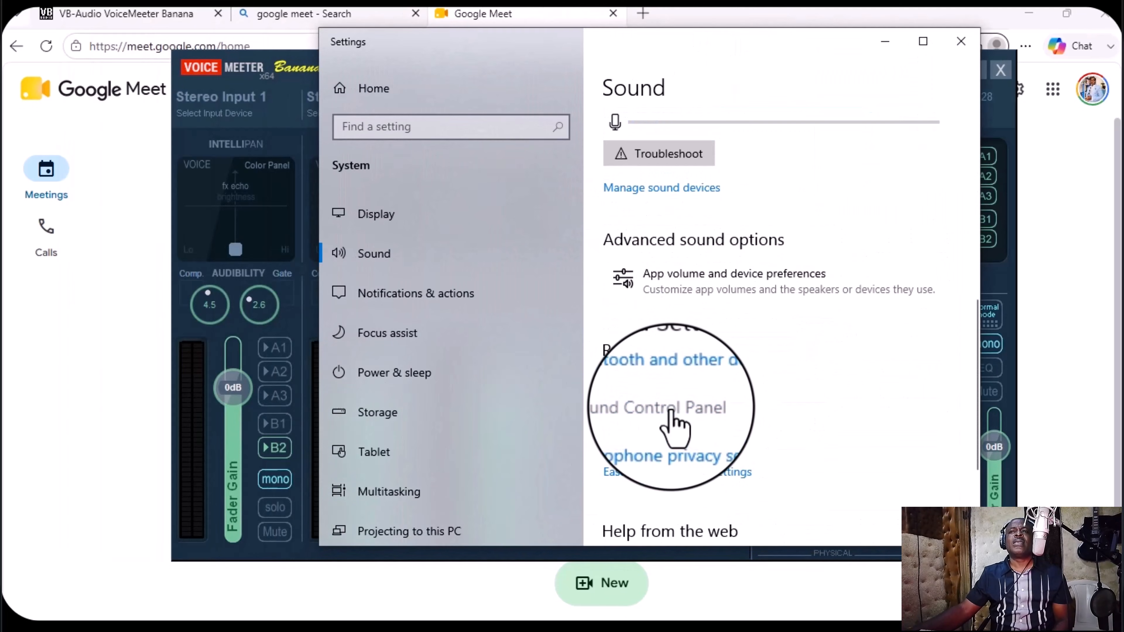
click(671, 409)
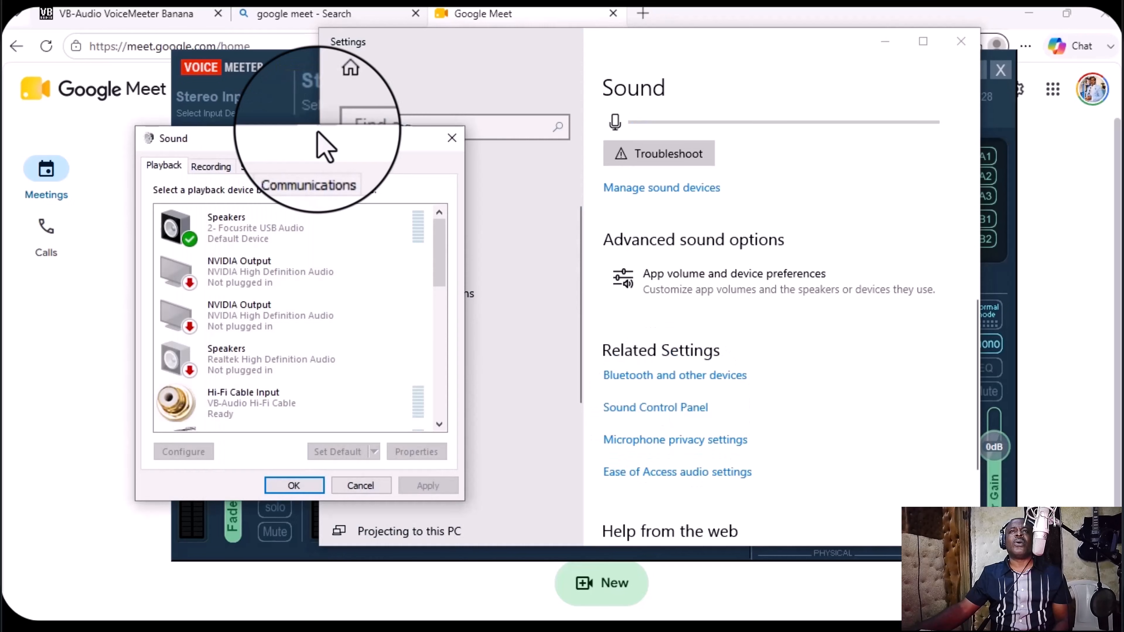
Step: Set Voicemeeter Input as the default playback device
drag(317, 133, 596, 109)
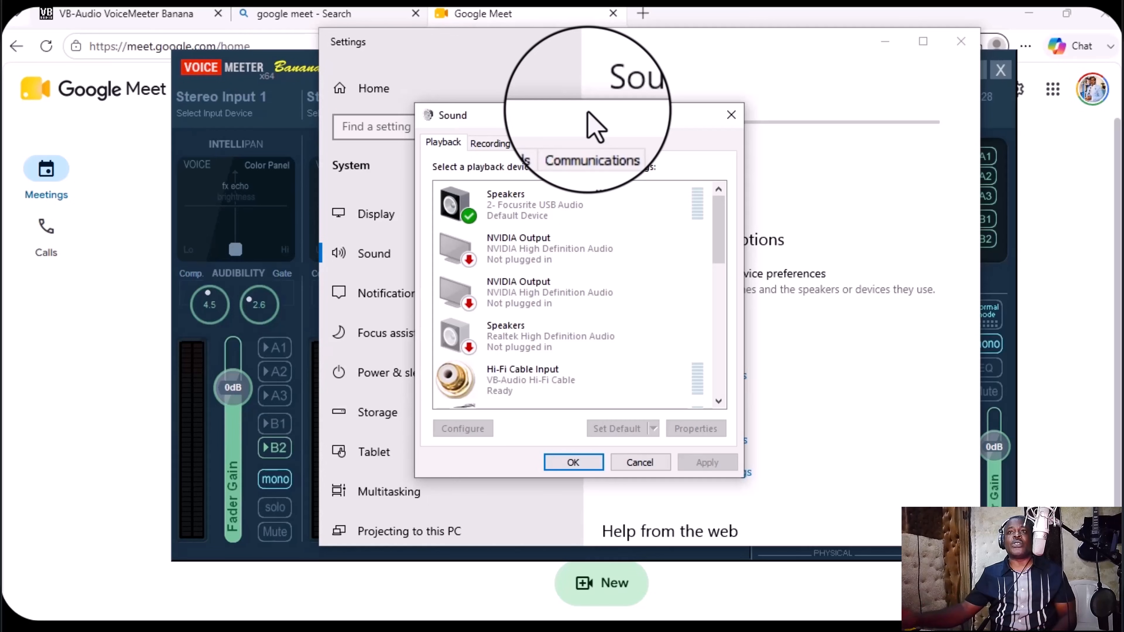
scroll(451, 201, down, 3)
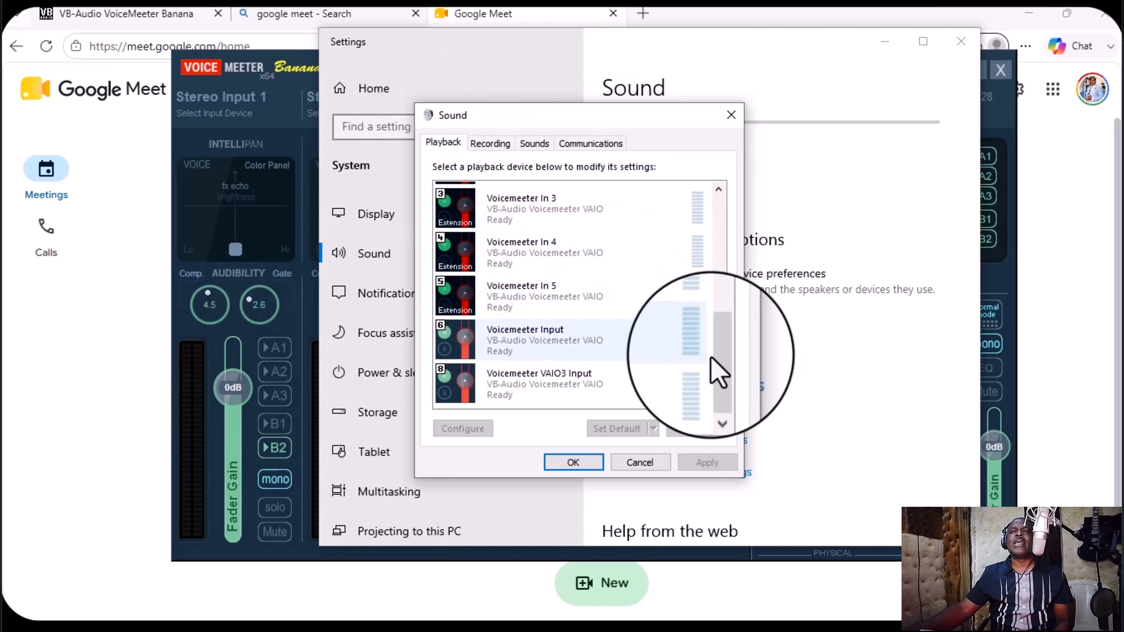
mouse_move(720, 361)
mouse_down()
mouse_move(720, 346)
mouse_move(720, 368)
mouse_up()
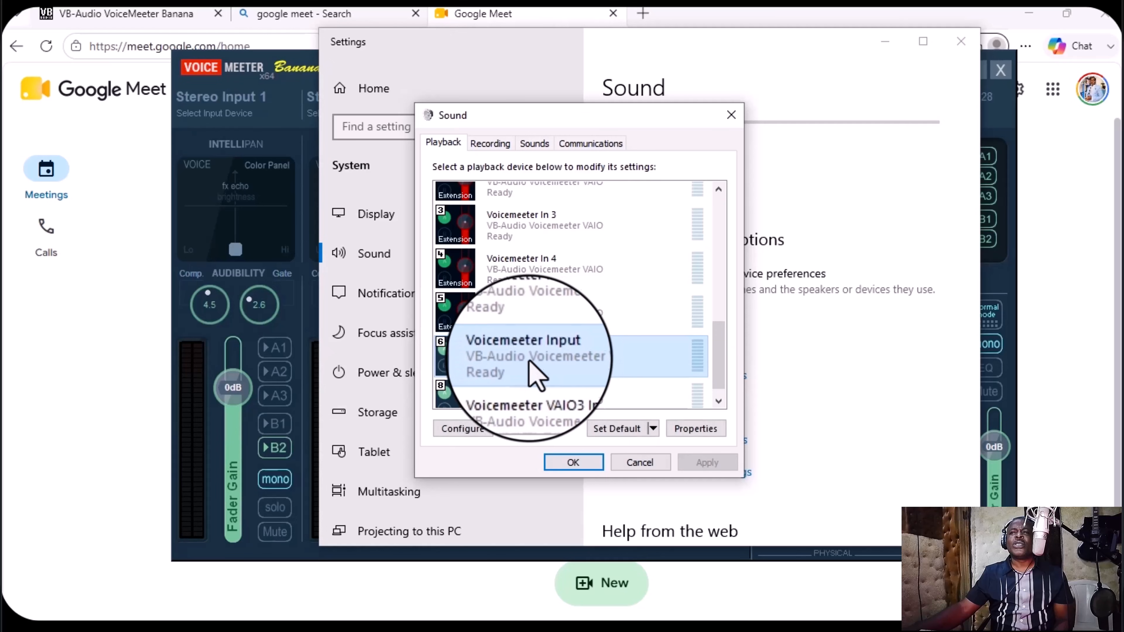
right_click(554, 373)
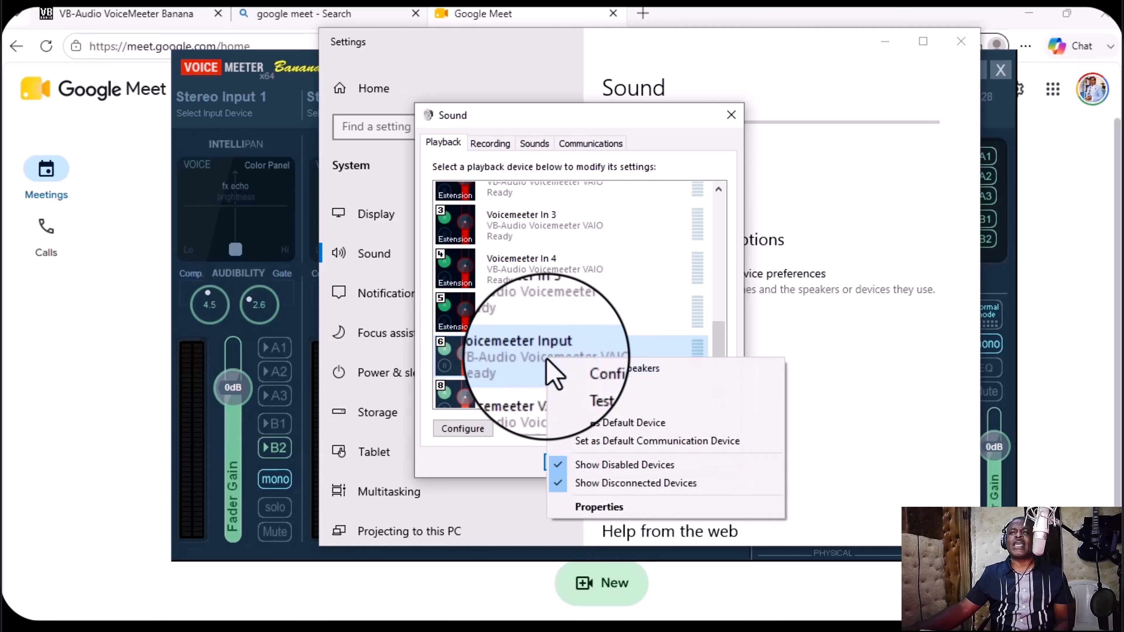
click(641, 427)
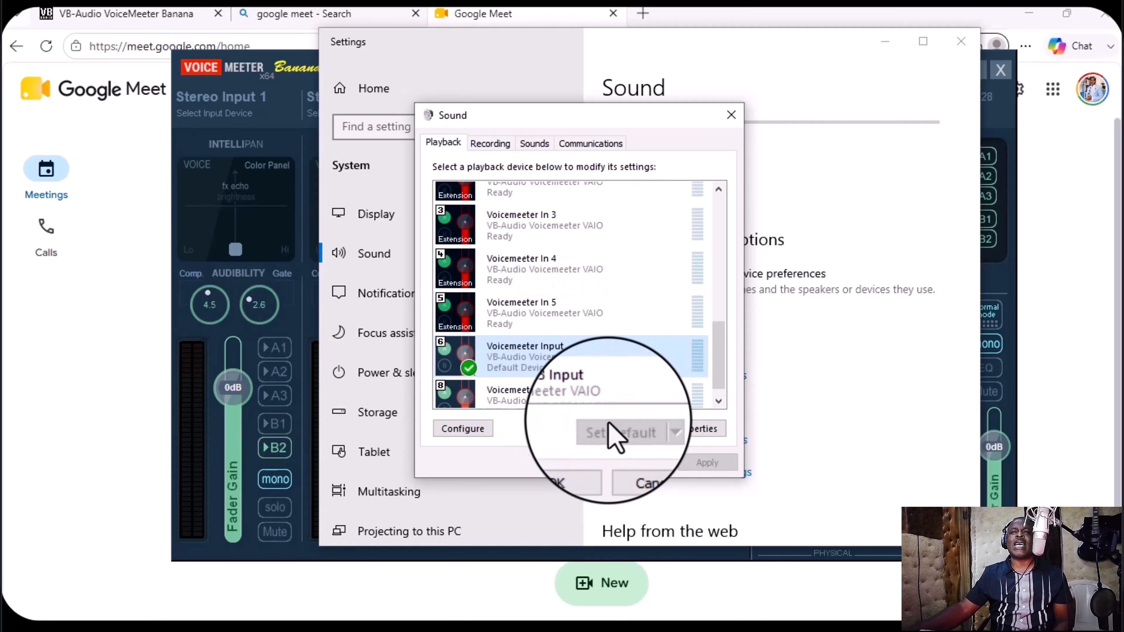
Step: Set Voicemeeter AUX Input as the default communication device for playback
drag(723, 381, 720, 317)
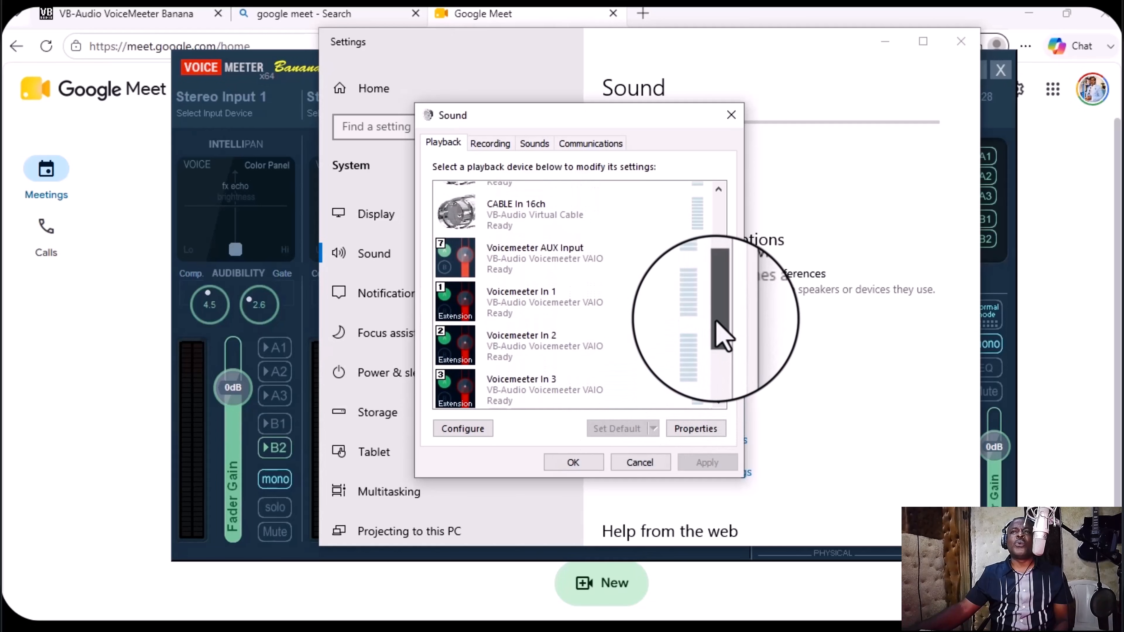
right_click(559, 257)
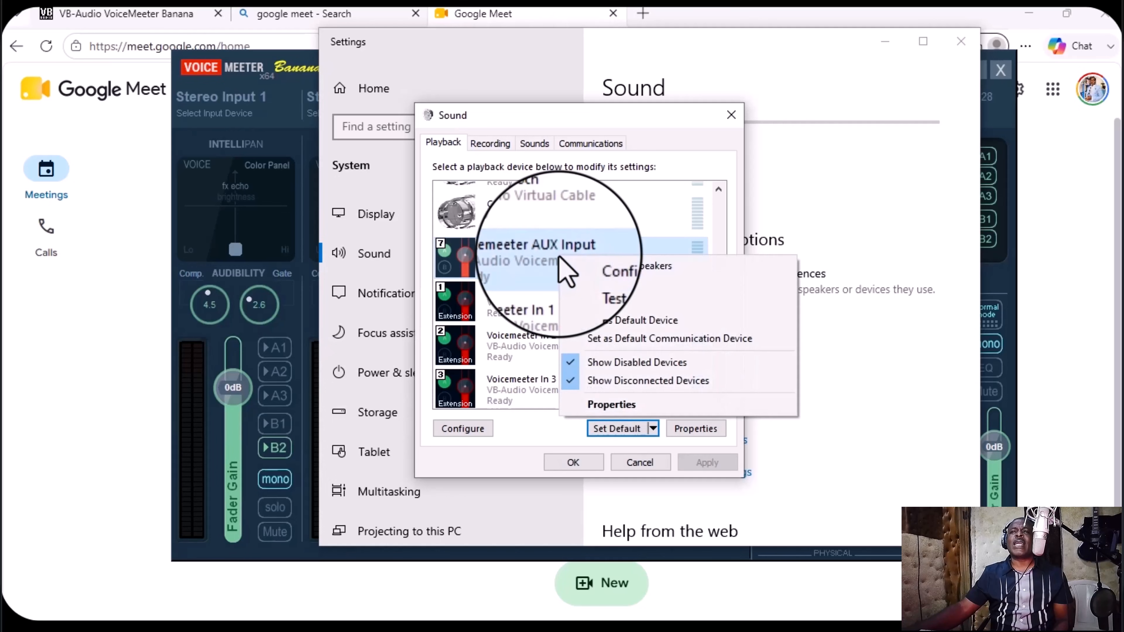
click(646, 343)
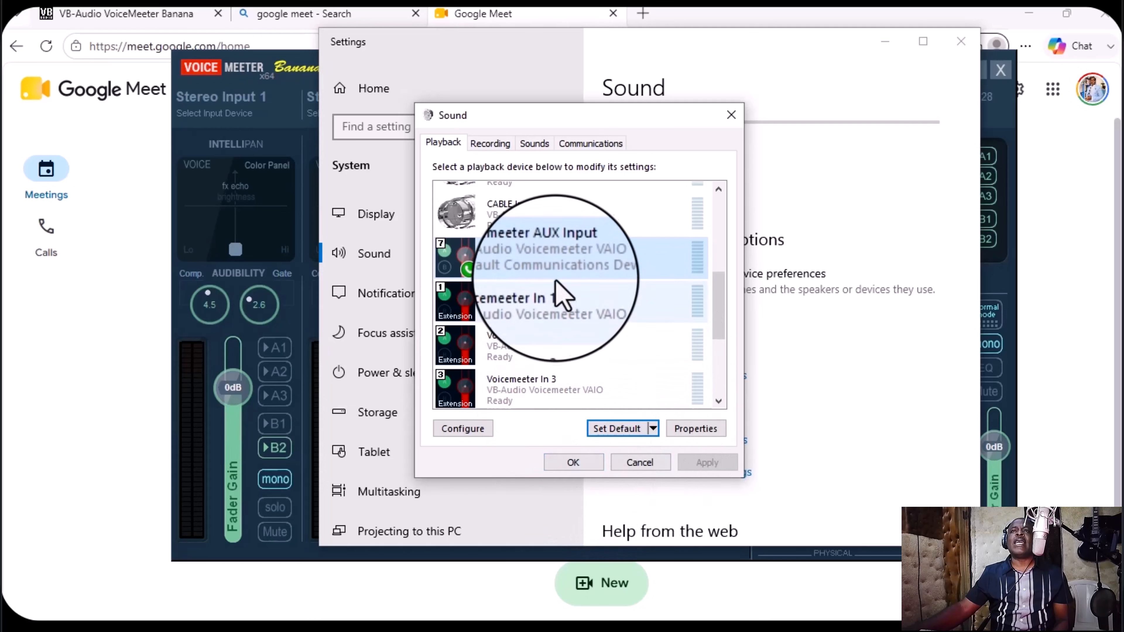
Step: Set Voicemeeter Out B2 as the default recording device and confirm the Sound dialog
click(491, 144)
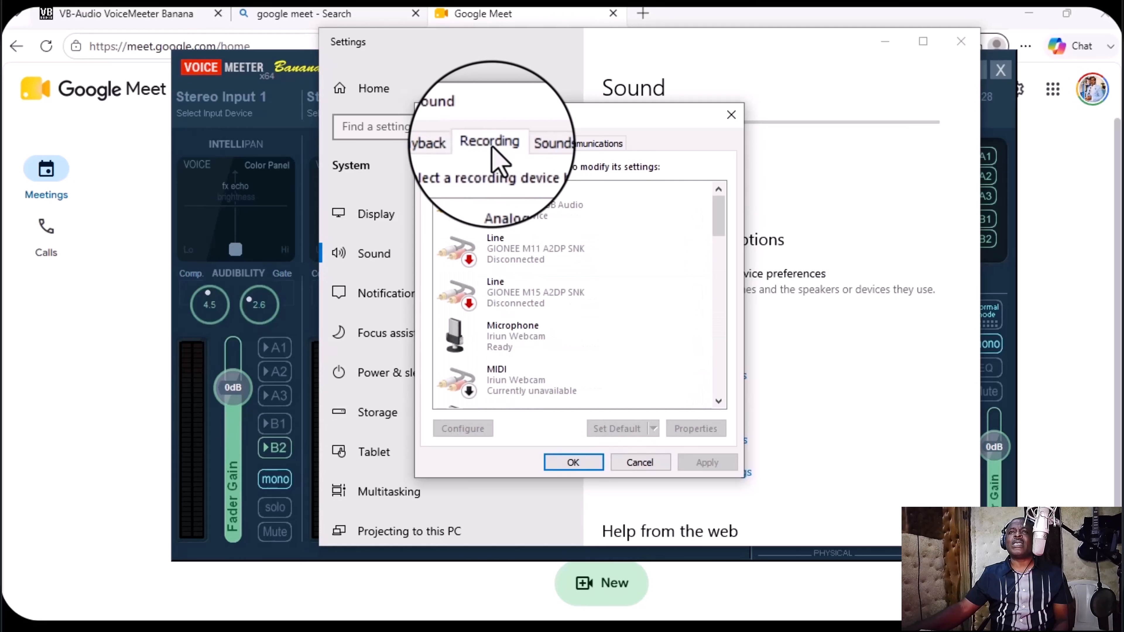
scroll(718, 372, down, 10)
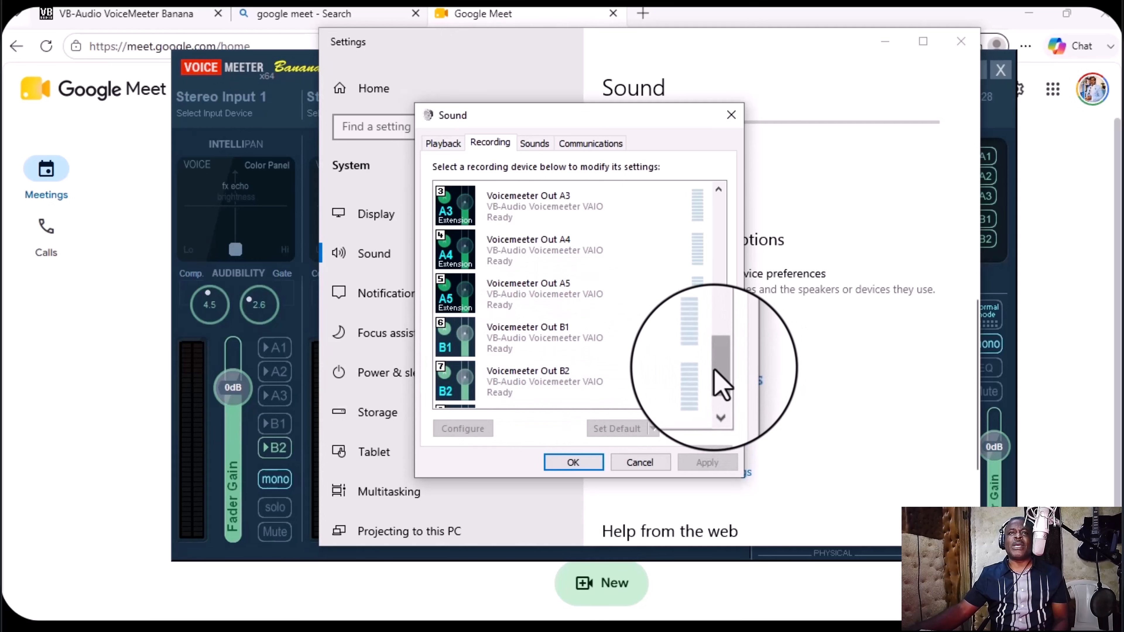
drag(719, 373, 719, 379)
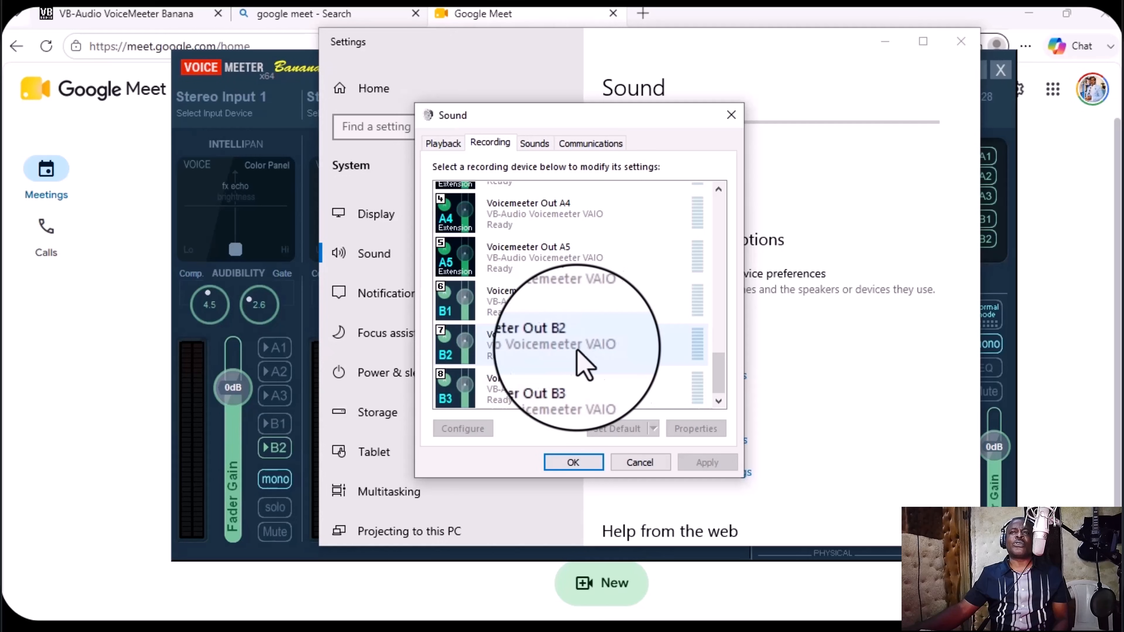
right_click(549, 354)
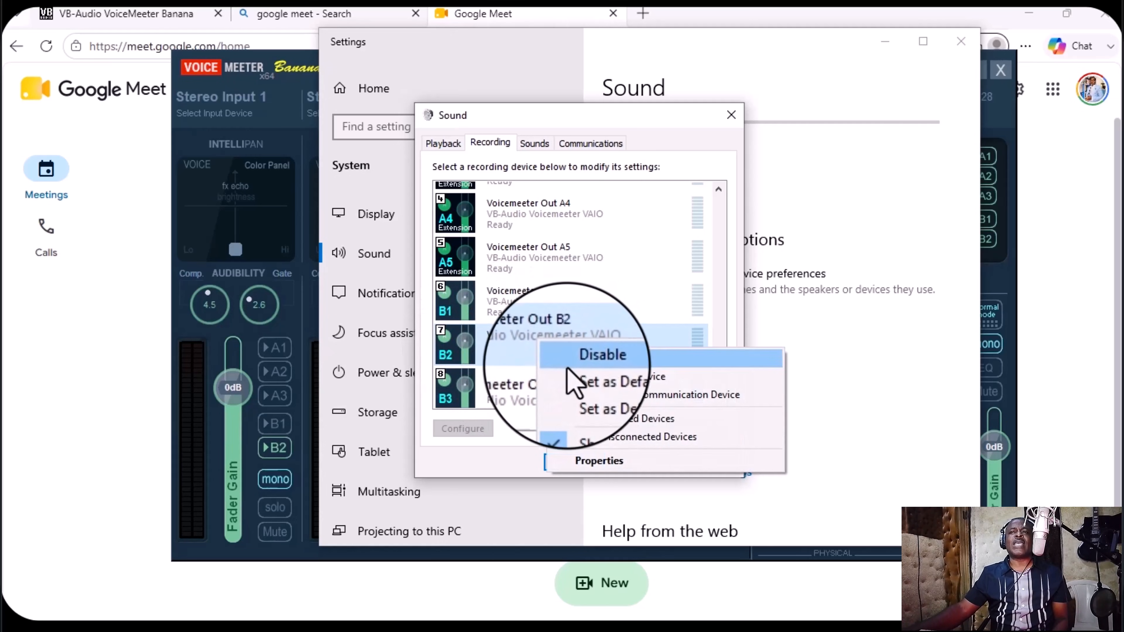
click(592, 377)
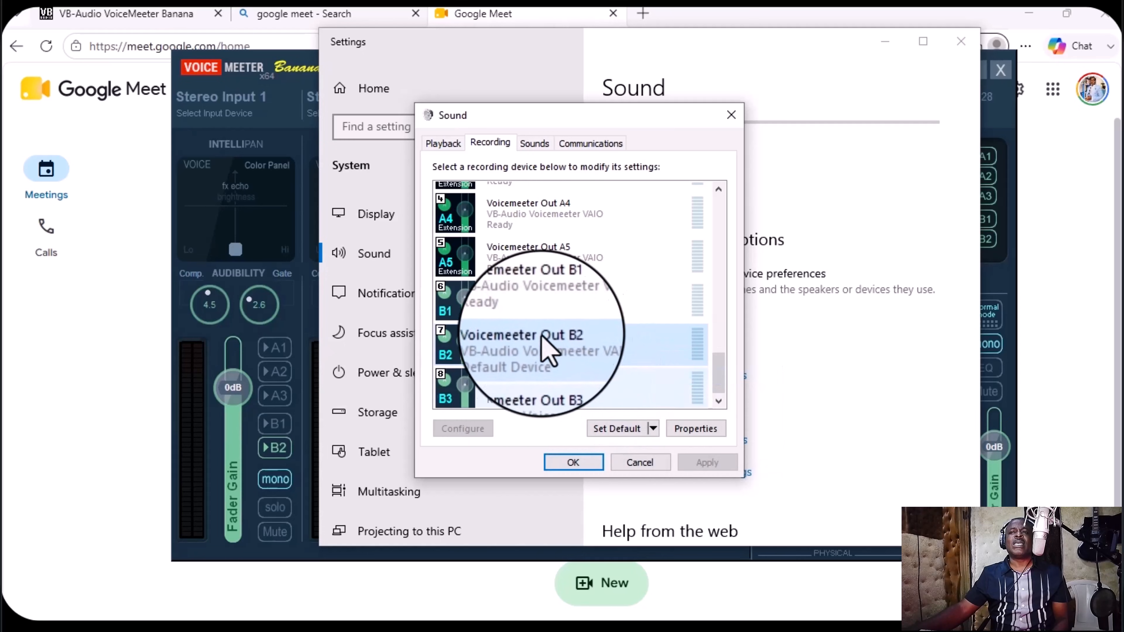
click(574, 465)
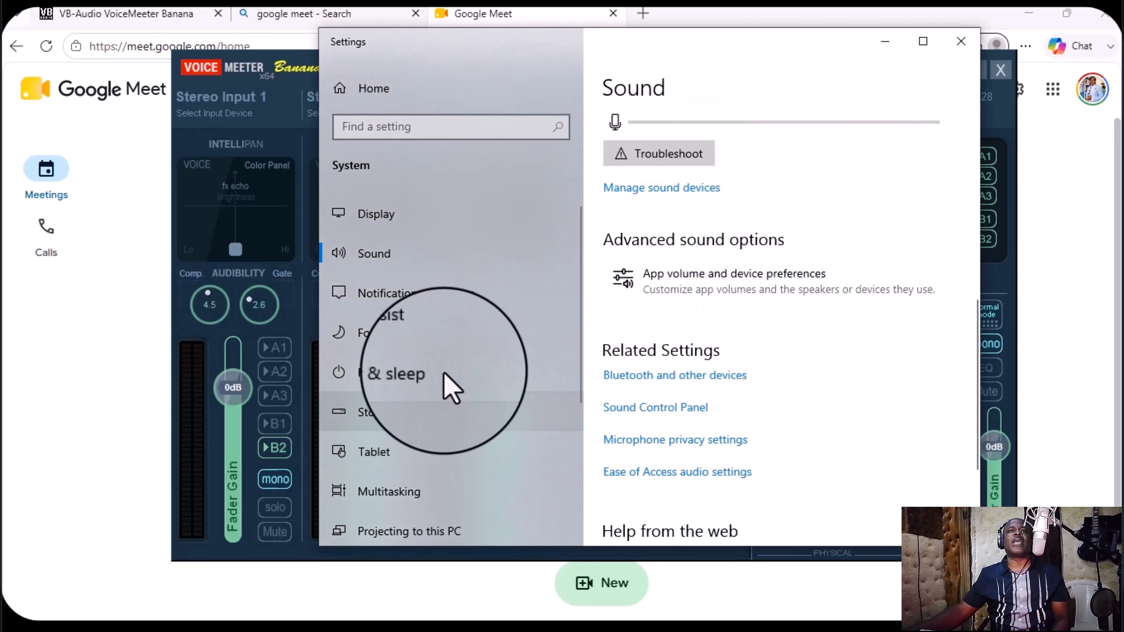
Step: Return to Voicemeeter Banana and assign the WDM device Analogue 1 + 2 (Focusrite USB Audio) to Stereo Input 1
click(271, 296)
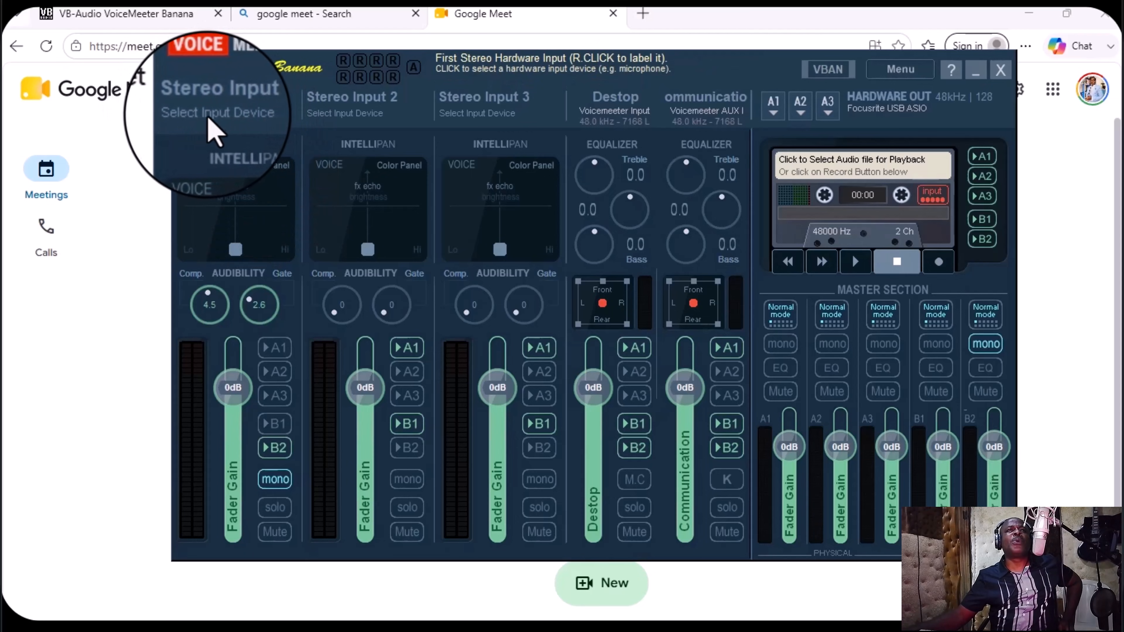
click(217, 128)
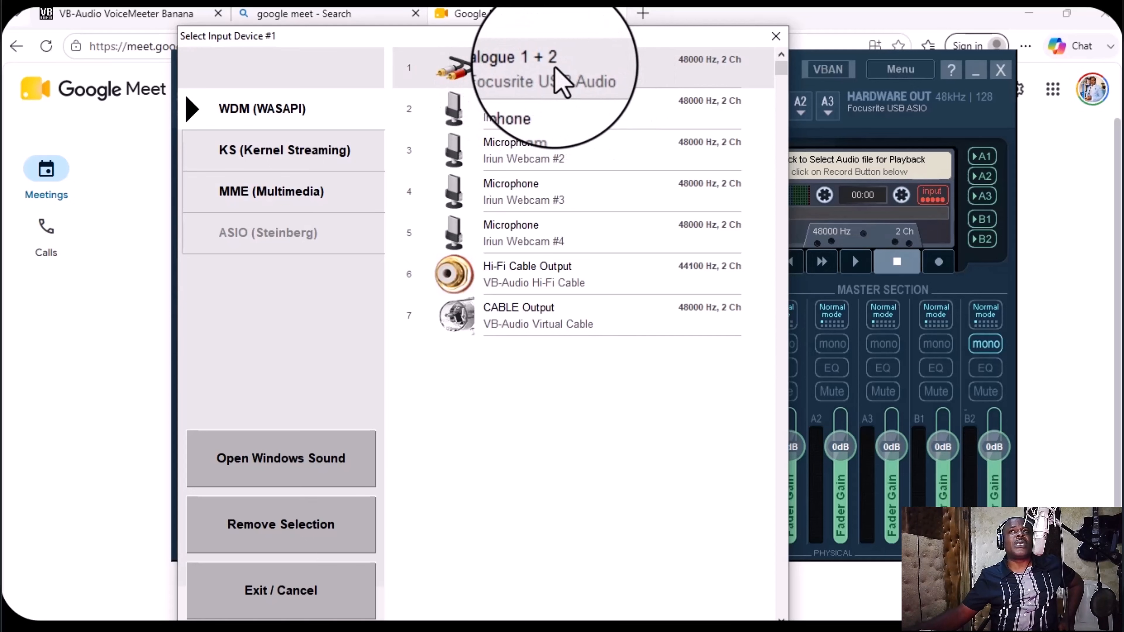
click(560, 82)
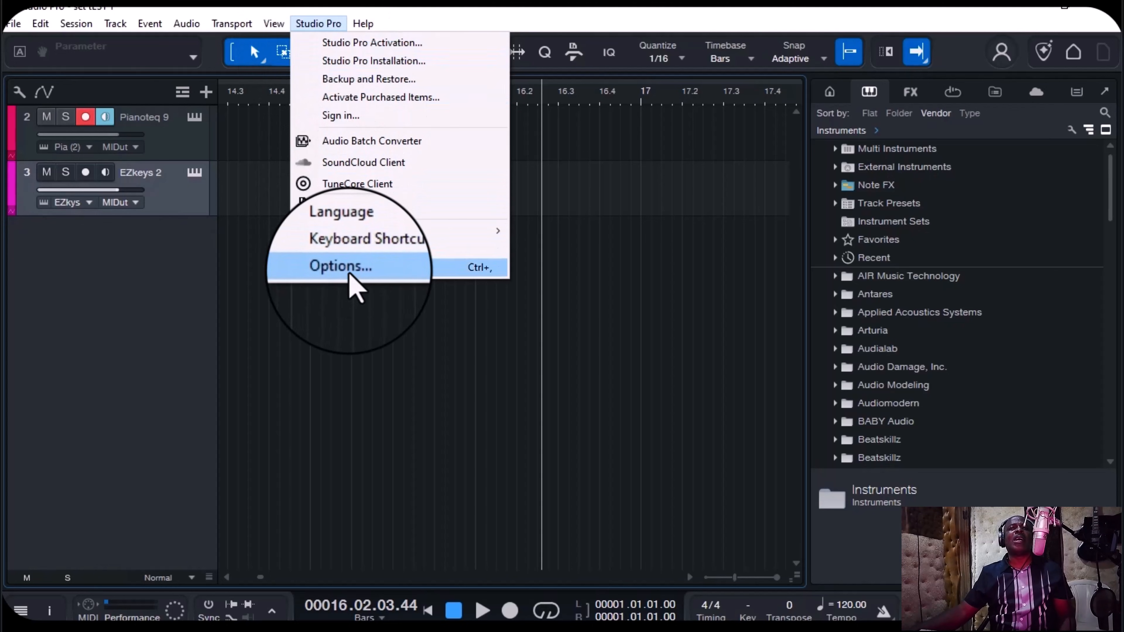
Step: Set the audio device in Fender Studio Pro's options to the Voicemeeter AUX Virtual driver and confirm
click(341, 266)
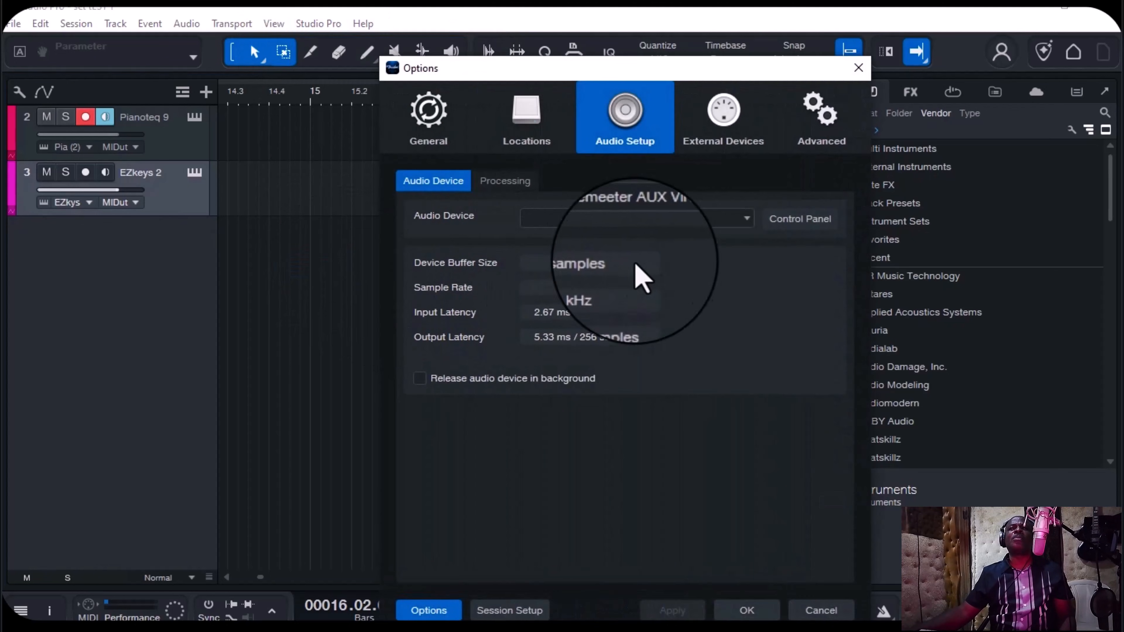
click(728, 225)
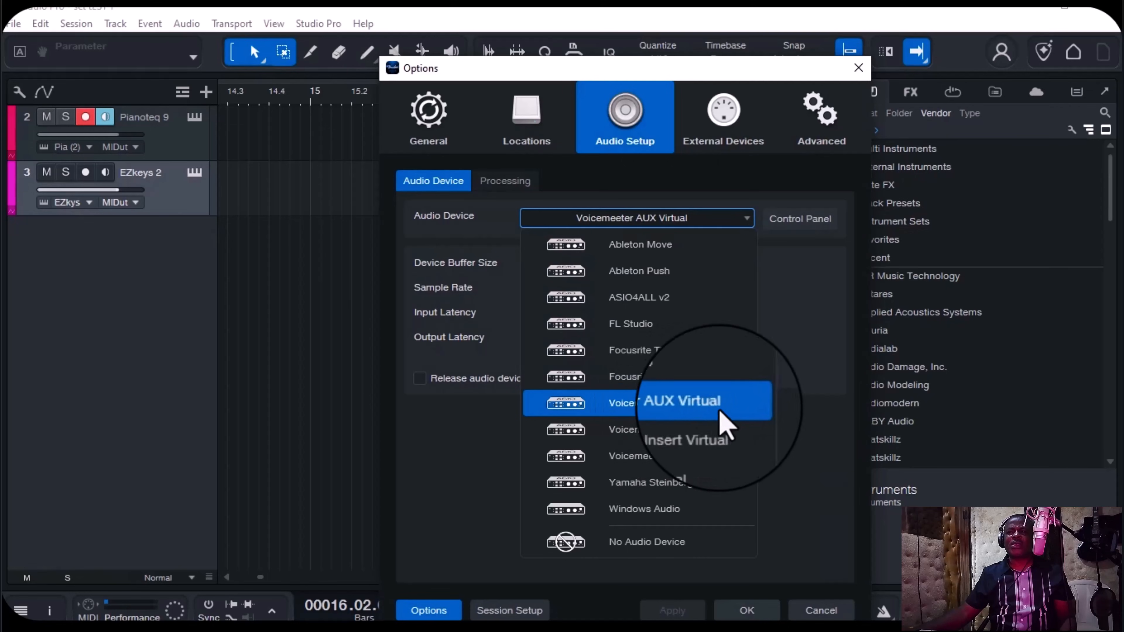
click(698, 409)
click(747, 610)
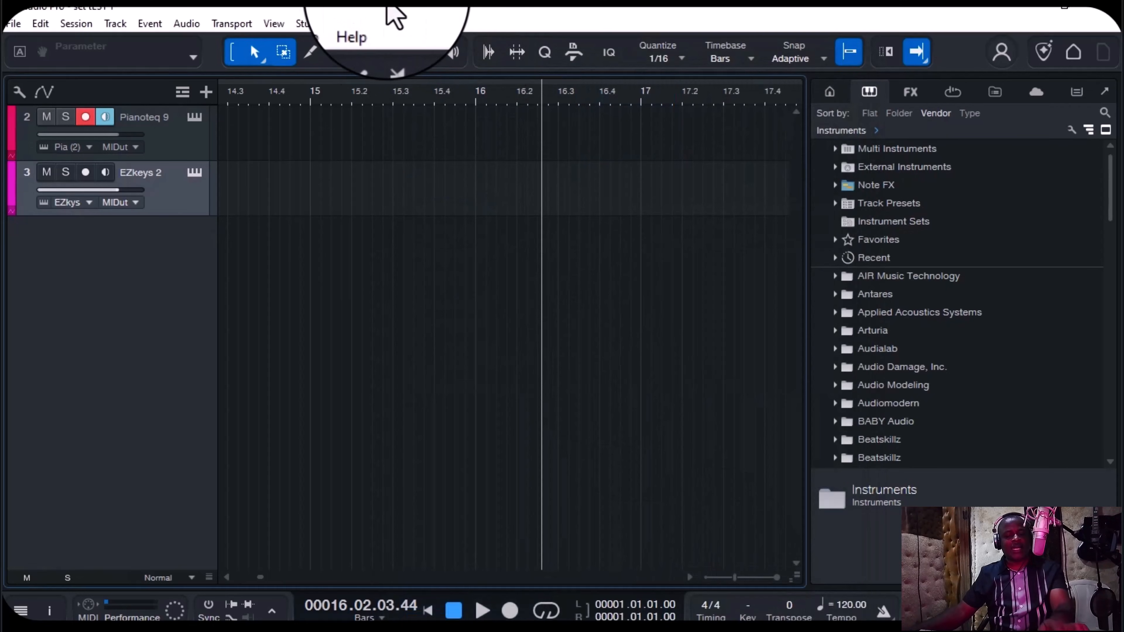
Step: Switch to Google Meet in the browser, start a new meeting, and turn the camera off
key(super)
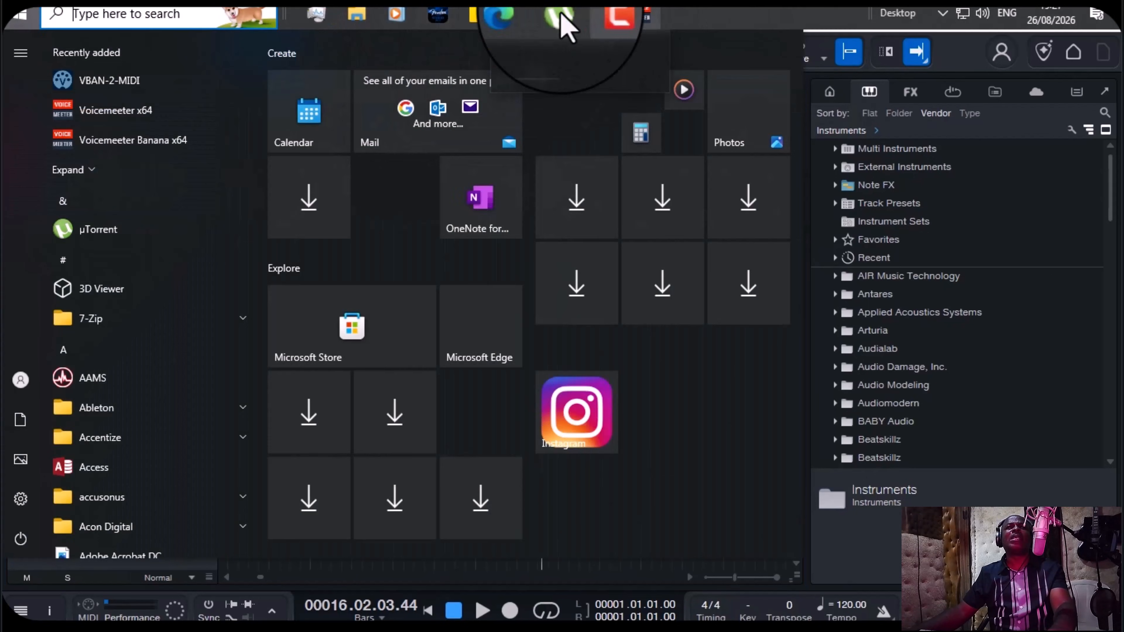
click(527, 24)
click(602, 583)
click(689, 498)
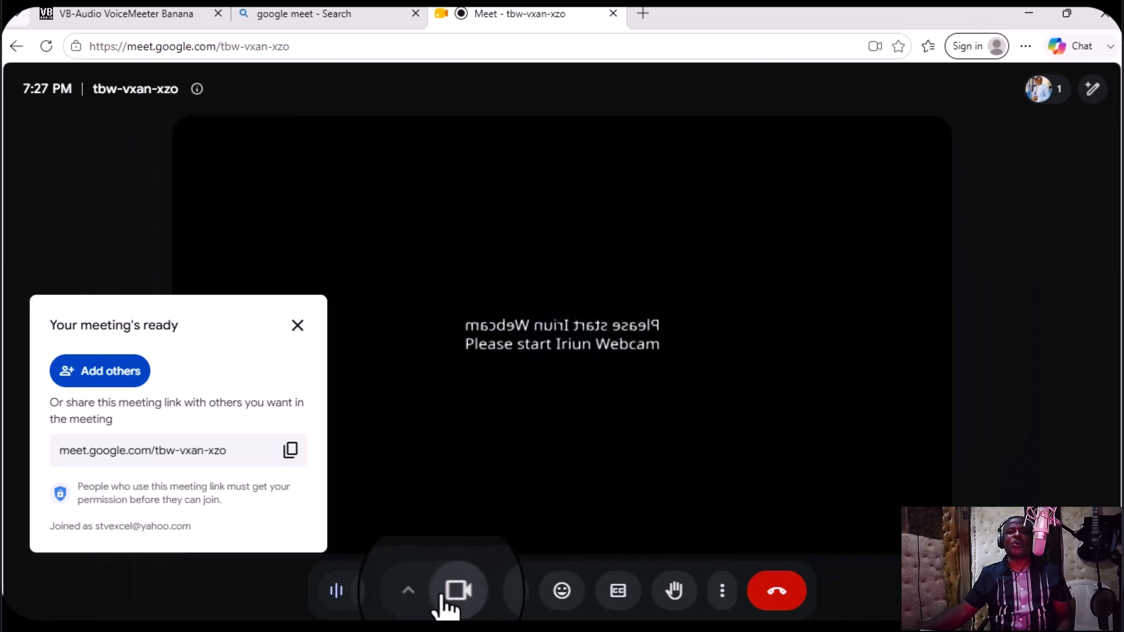
click(452, 596)
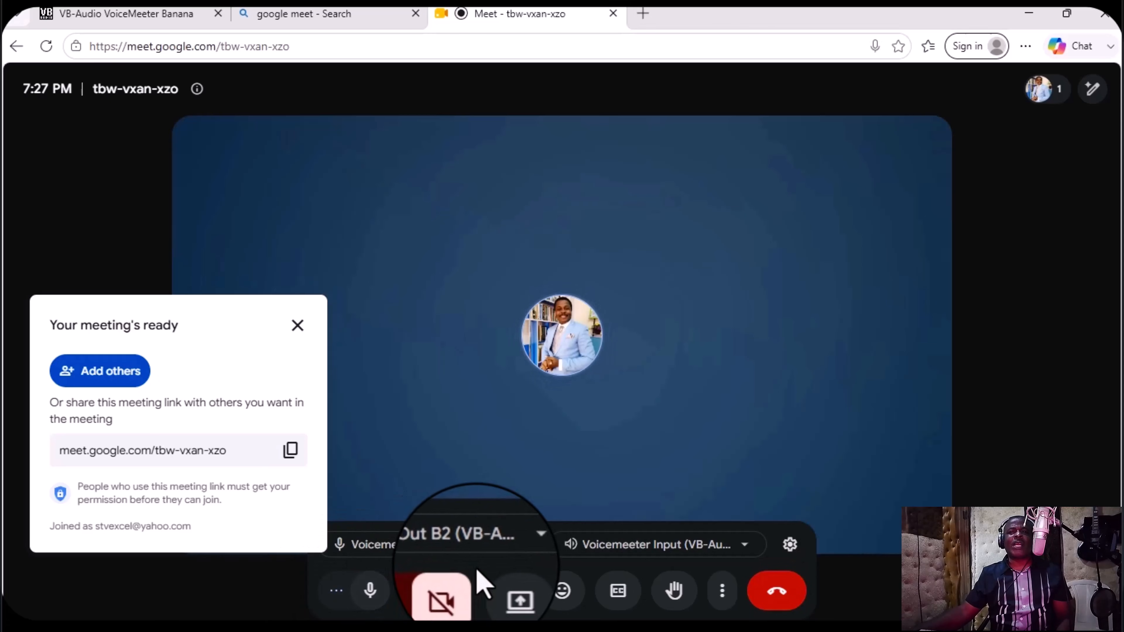
Step: Check the meeting's microphone choices, keeping Voicemeeter Out B2, and set the speaker to Voicemeeter AUX Input
click(519, 546)
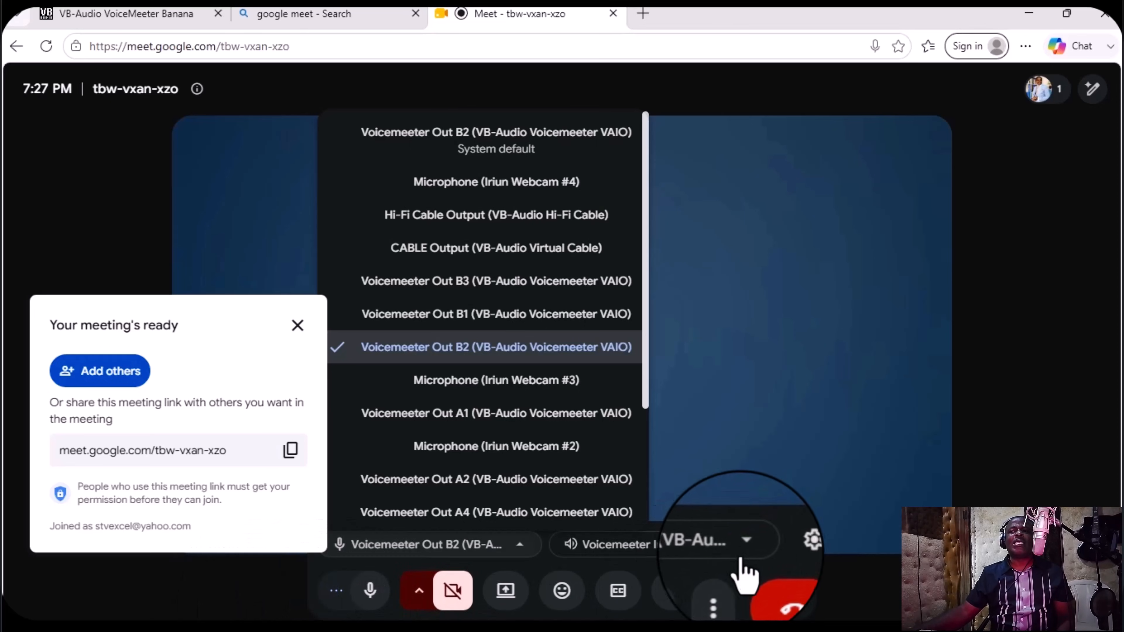
click(746, 548)
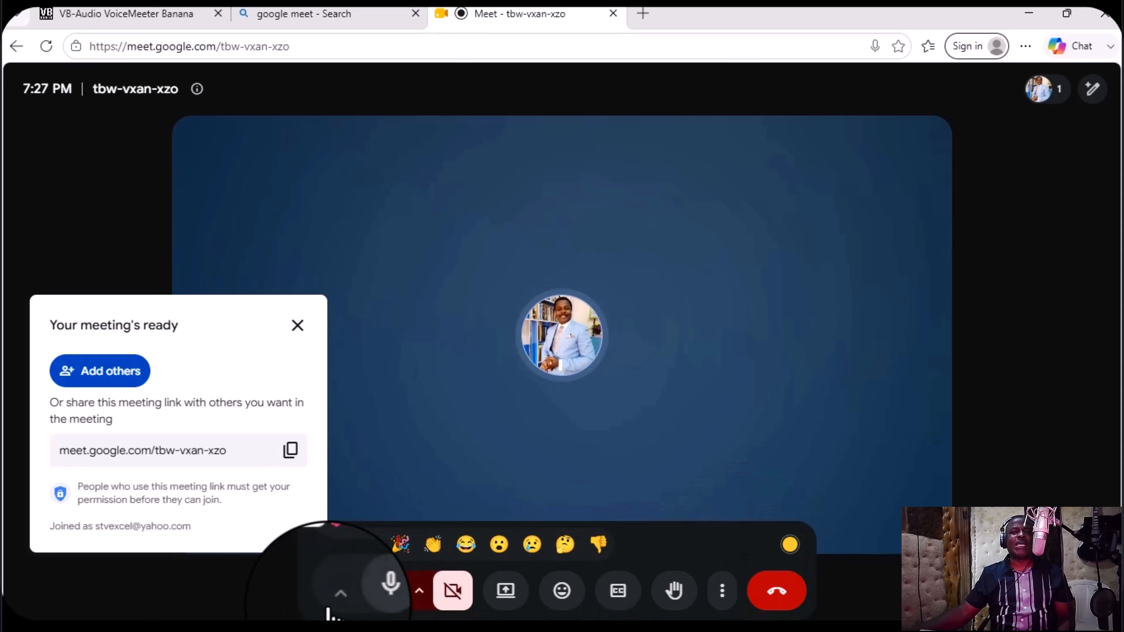
click(337, 590)
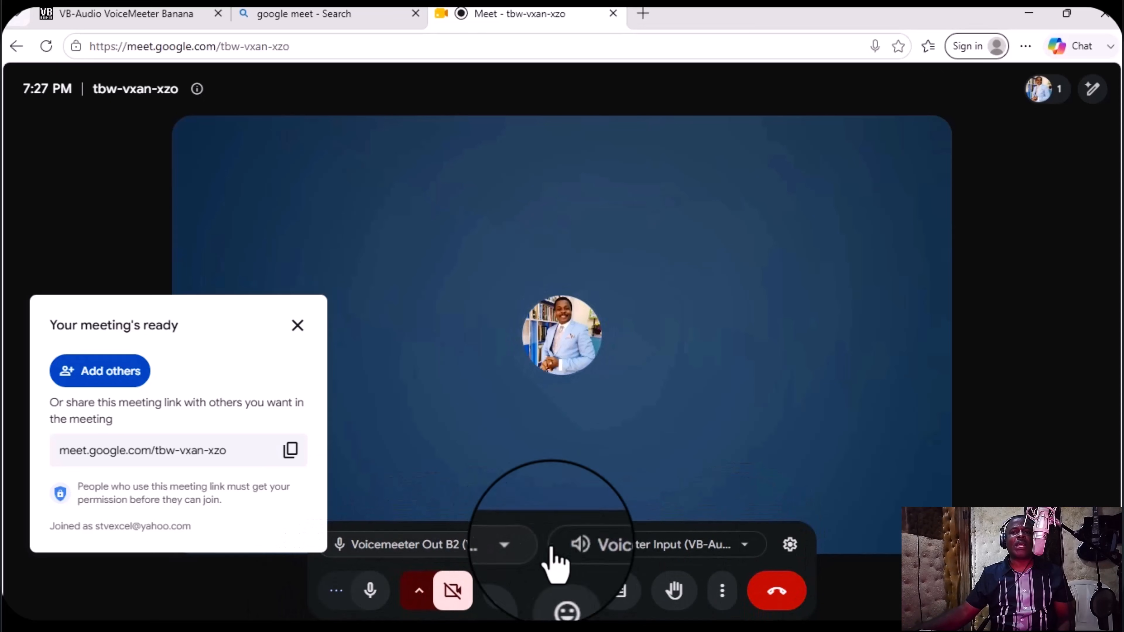
click(628, 552)
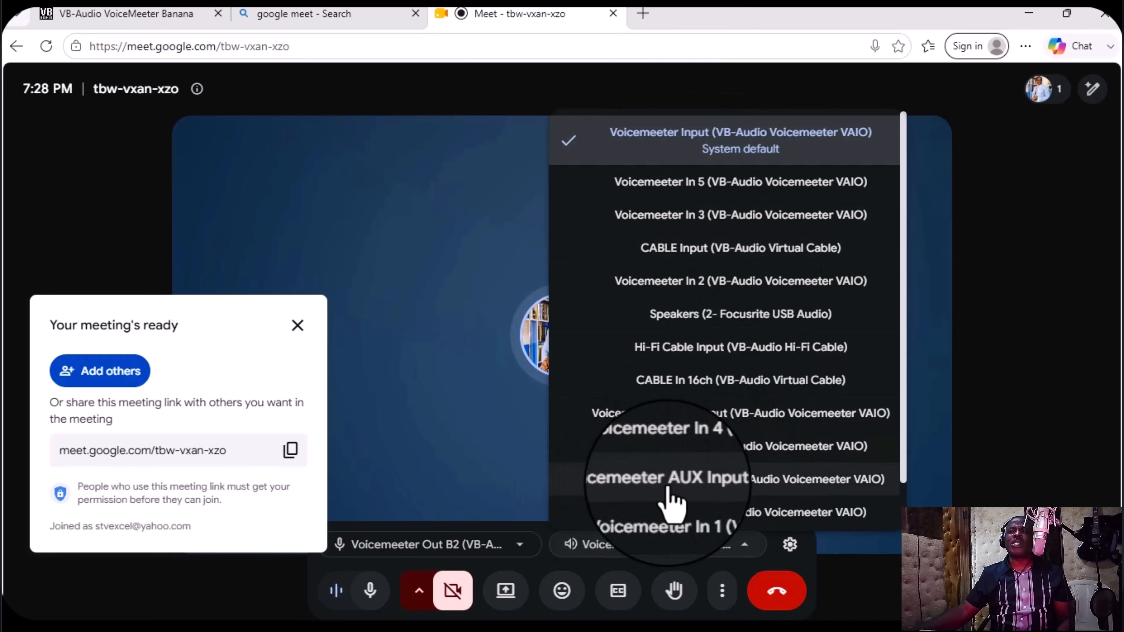
click(699, 499)
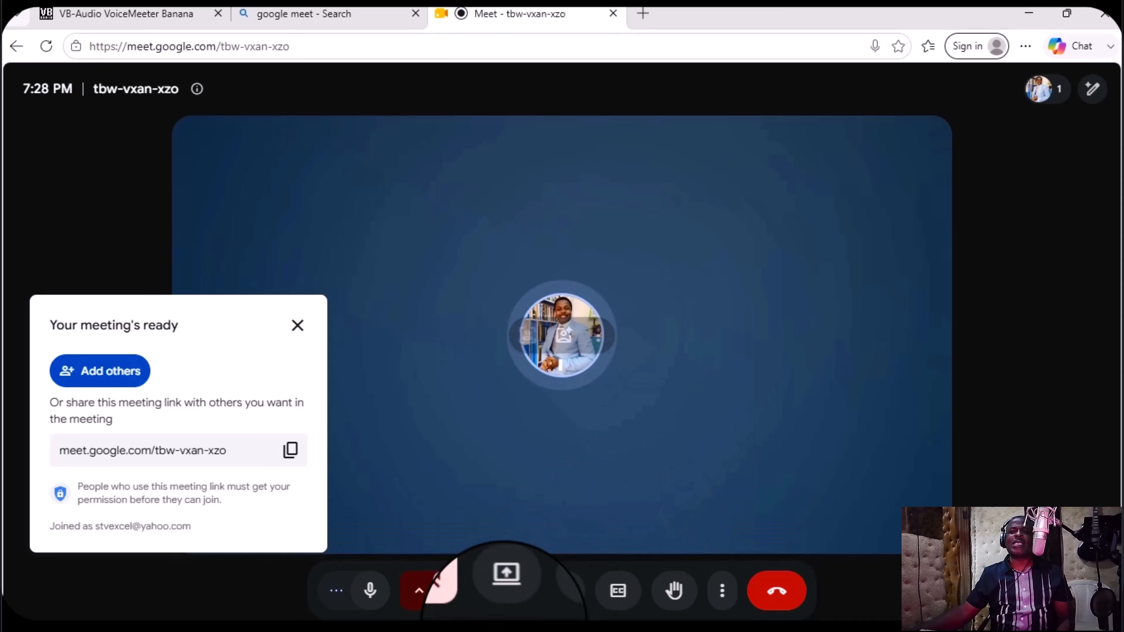
click(341, 595)
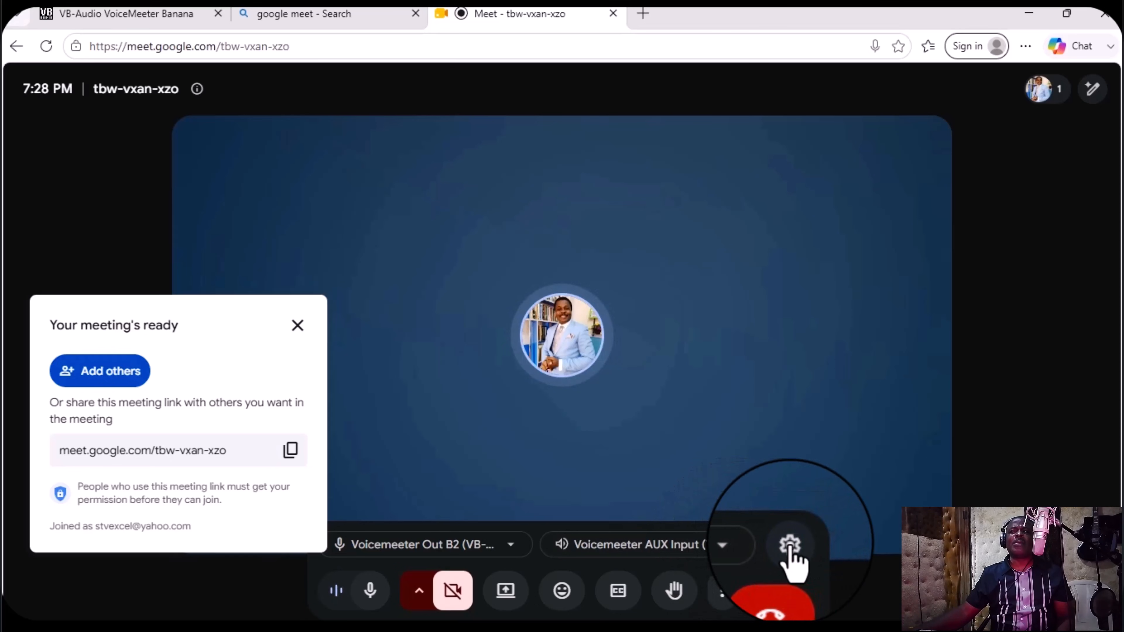
click(788, 546)
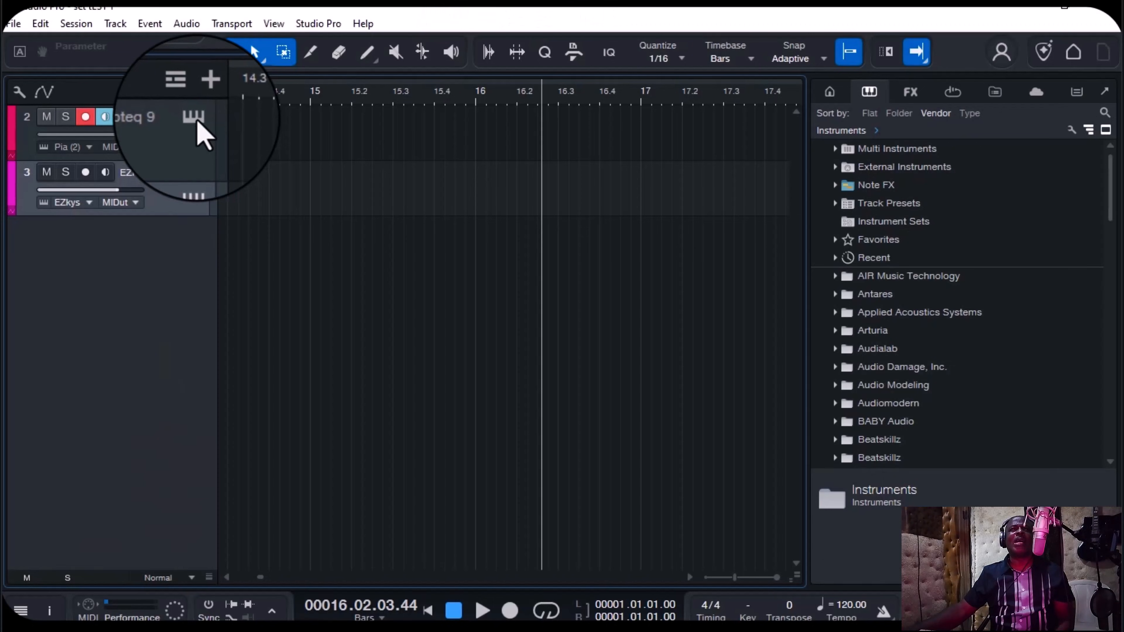
Step: Open the Pianoteq 9 instrument of track 2 in Studio Pro and restore the program window beside the meeting
click(198, 122)
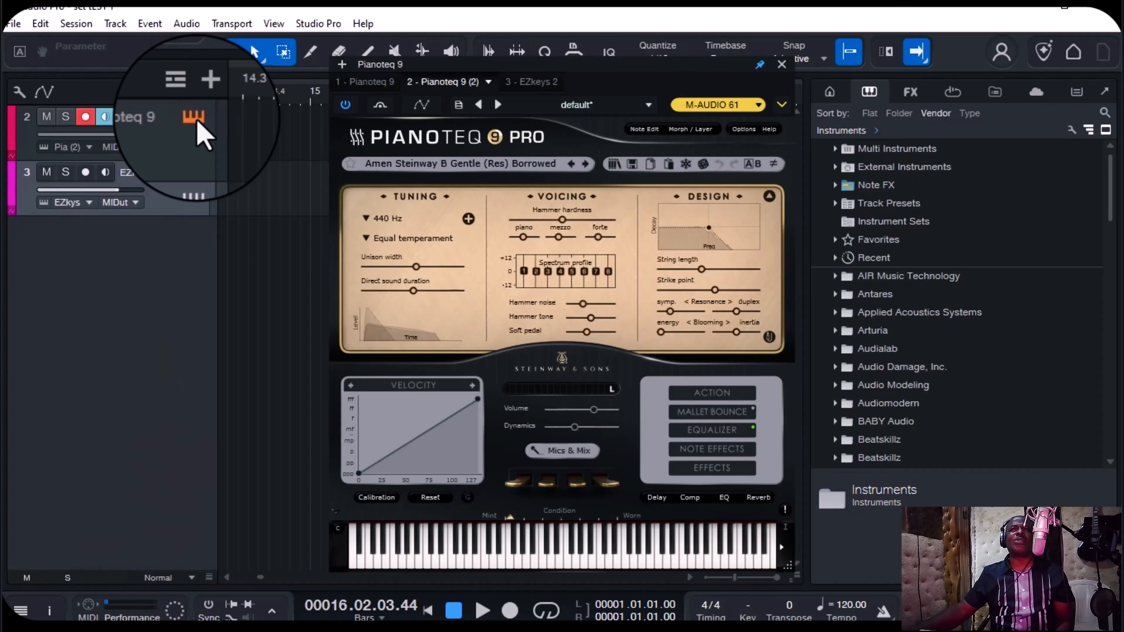
click(1067, 11)
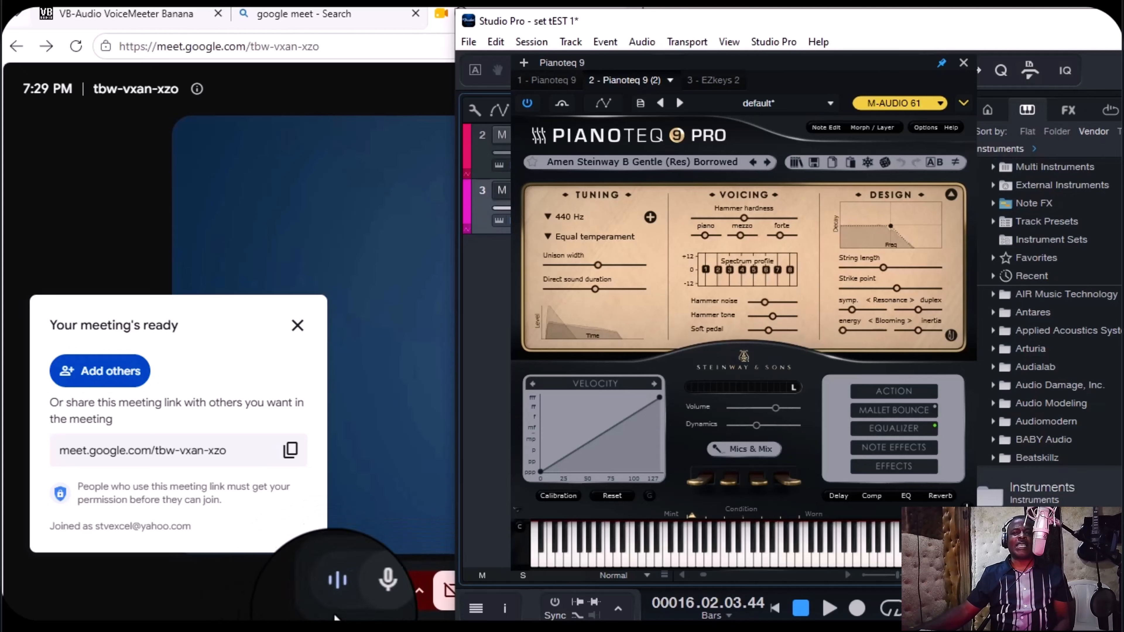
Step: Return to the Google Meet call, dismiss the meeting-ready card, and show the audio device controls
click(297, 327)
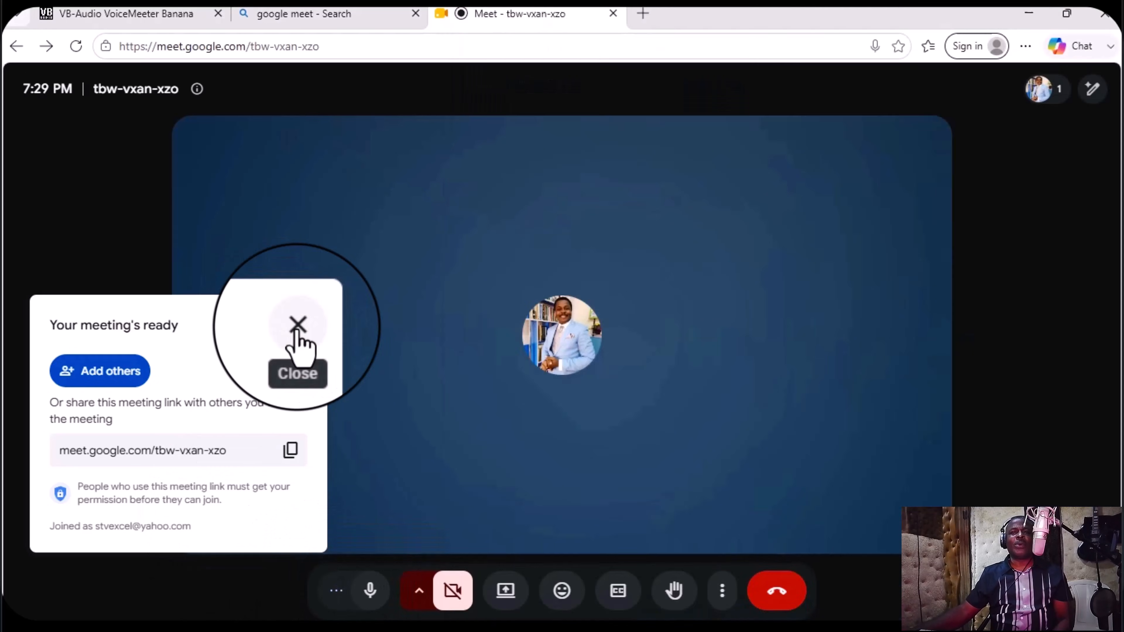
click(298, 325)
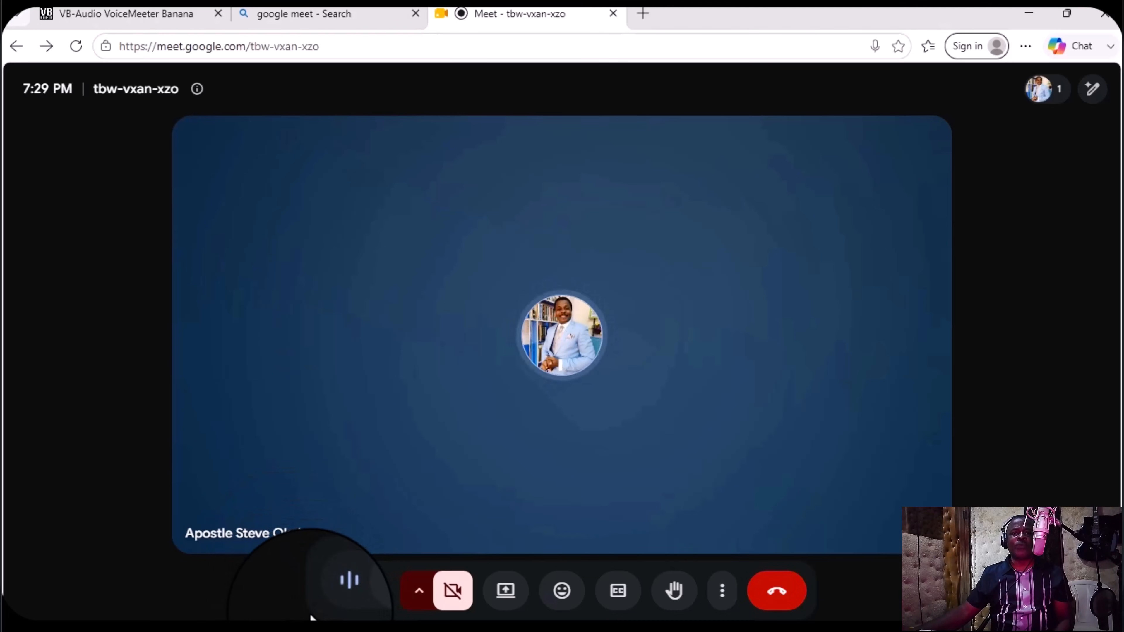
click(336, 591)
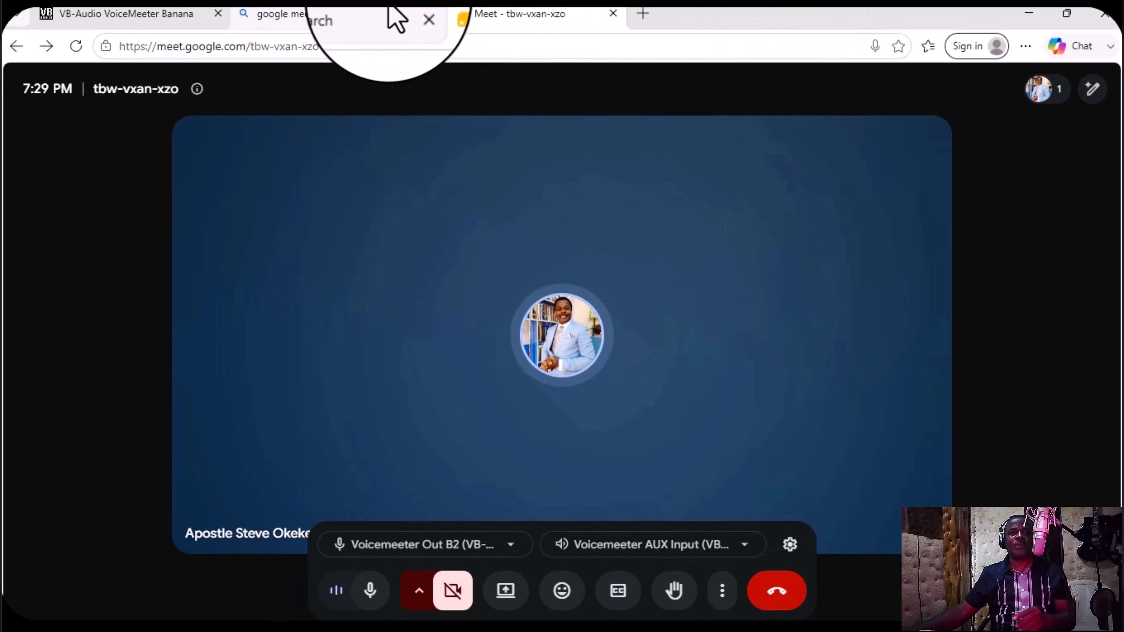
Step: Switch to Studio Pro and play test notes on the Pianoteq 9 keyboard while watching the meeting's microphone indicator
mouse_move(395, 17)
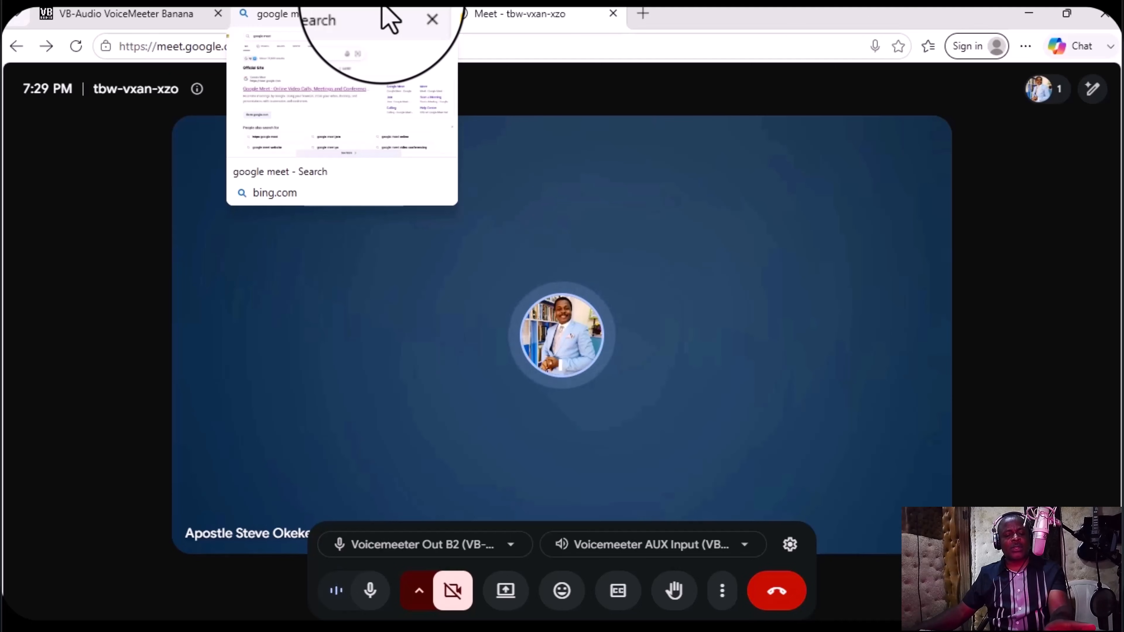
key(super)
mouse_move(436, 22)
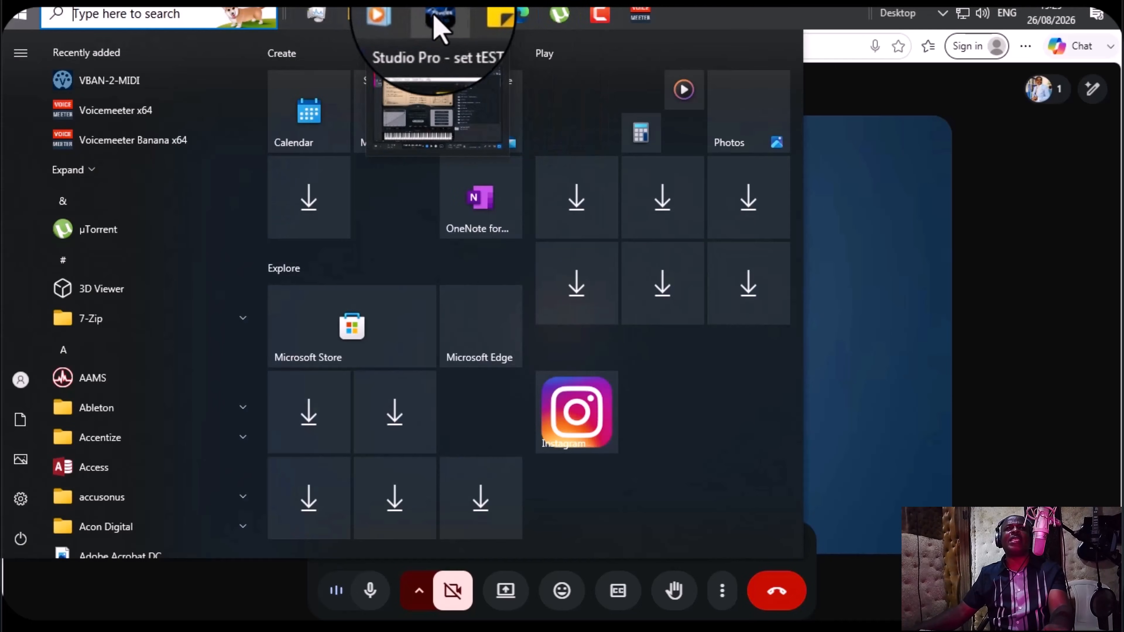
click(443, 111)
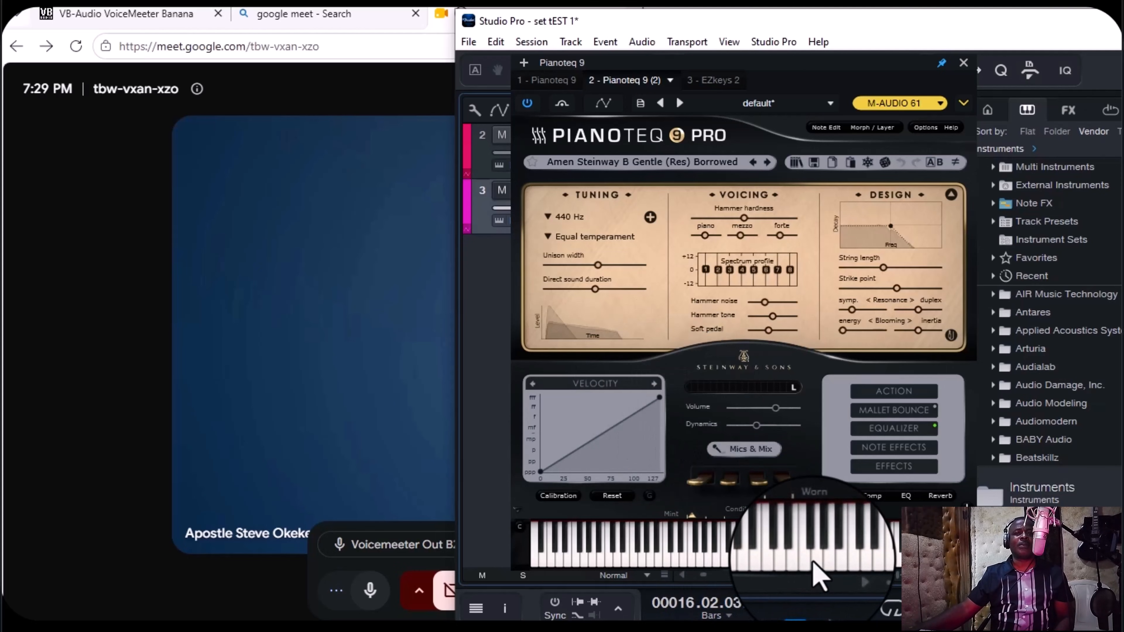
drag(813, 562, 661, 564)
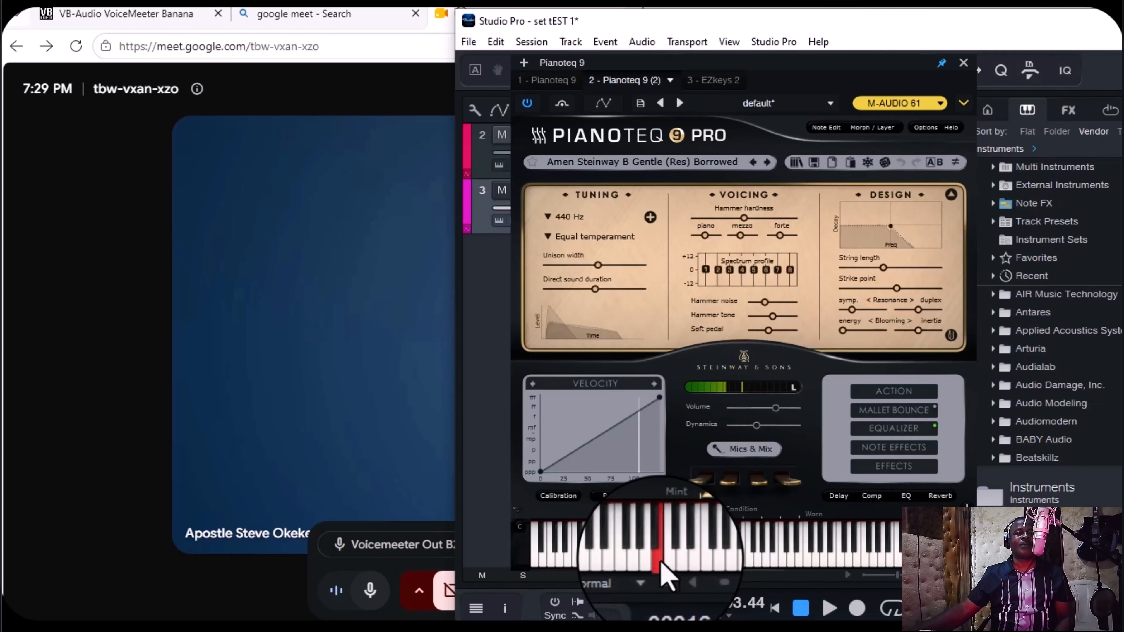
drag(661, 563, 763, 559)
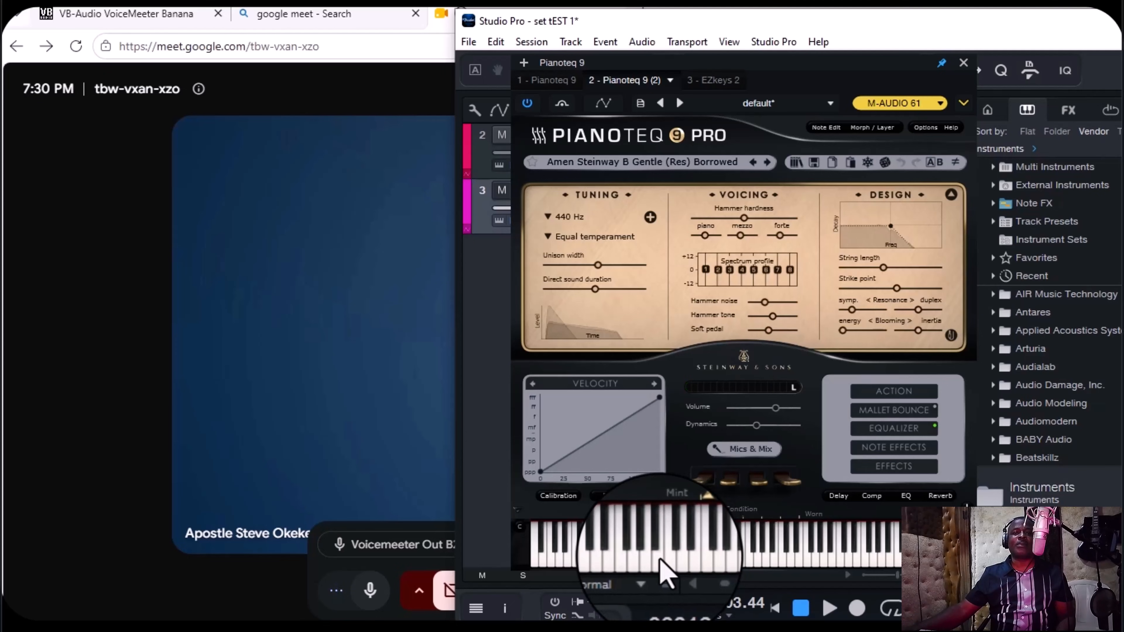
drag(661, 564, 803, 560)
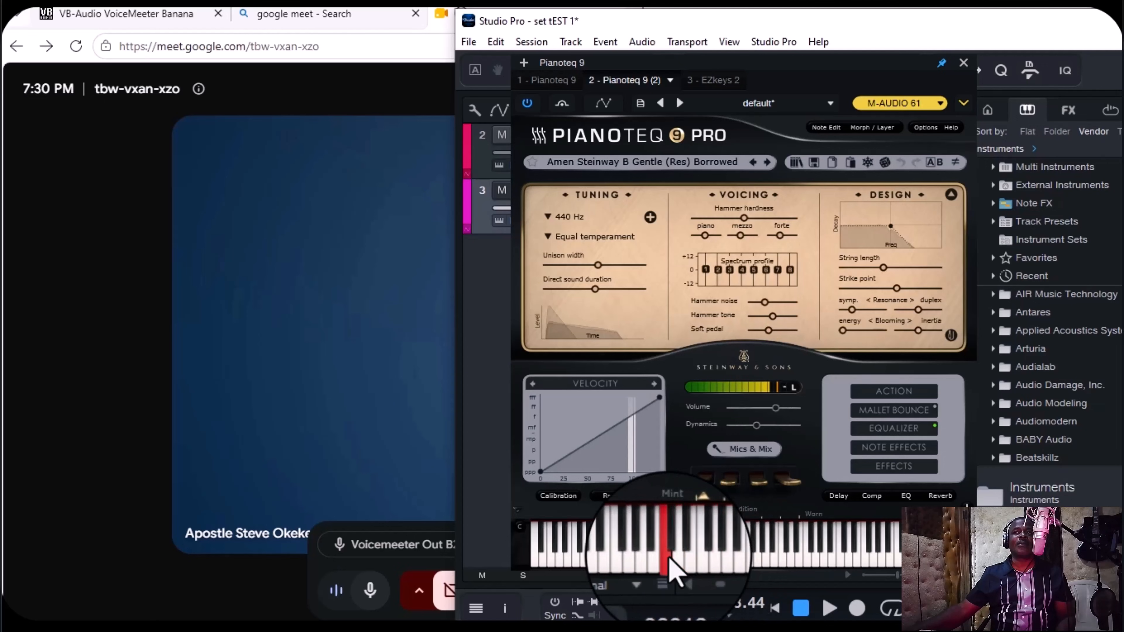
Step: Move the Studio Pro window aside and minimize it to return to the Google Meet call
drag(948, 25, 732, 27)
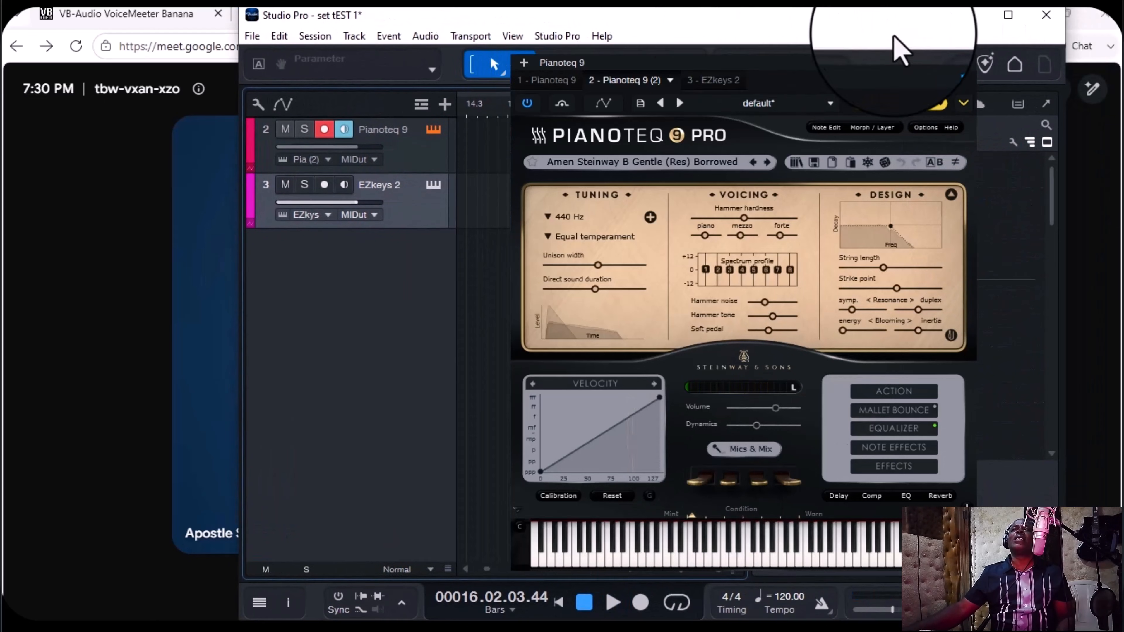
click(971, 18)
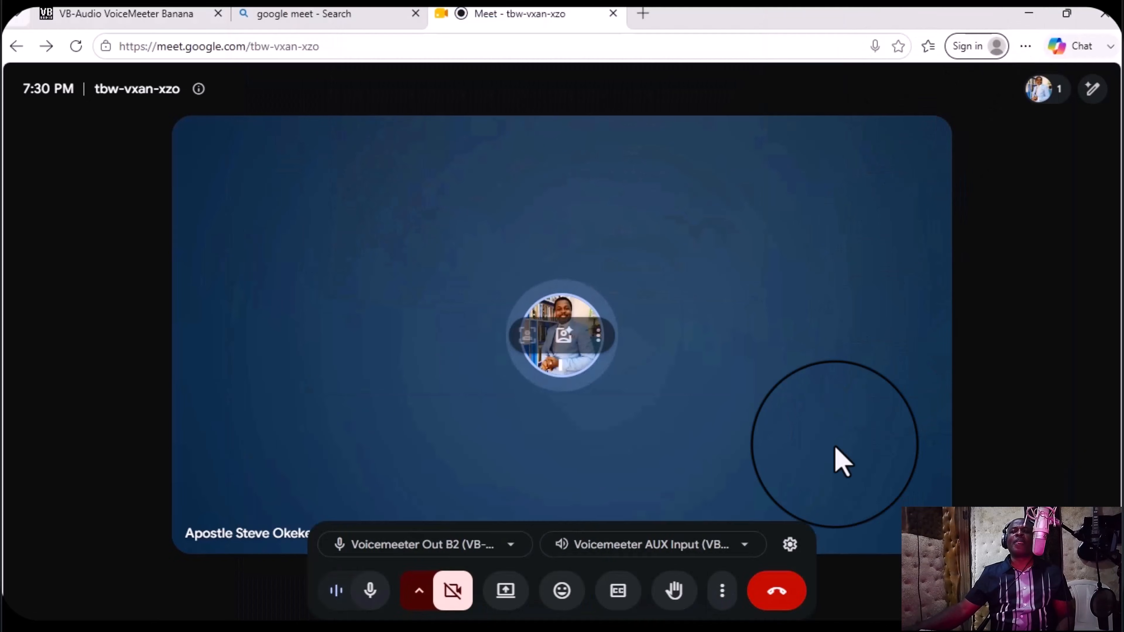